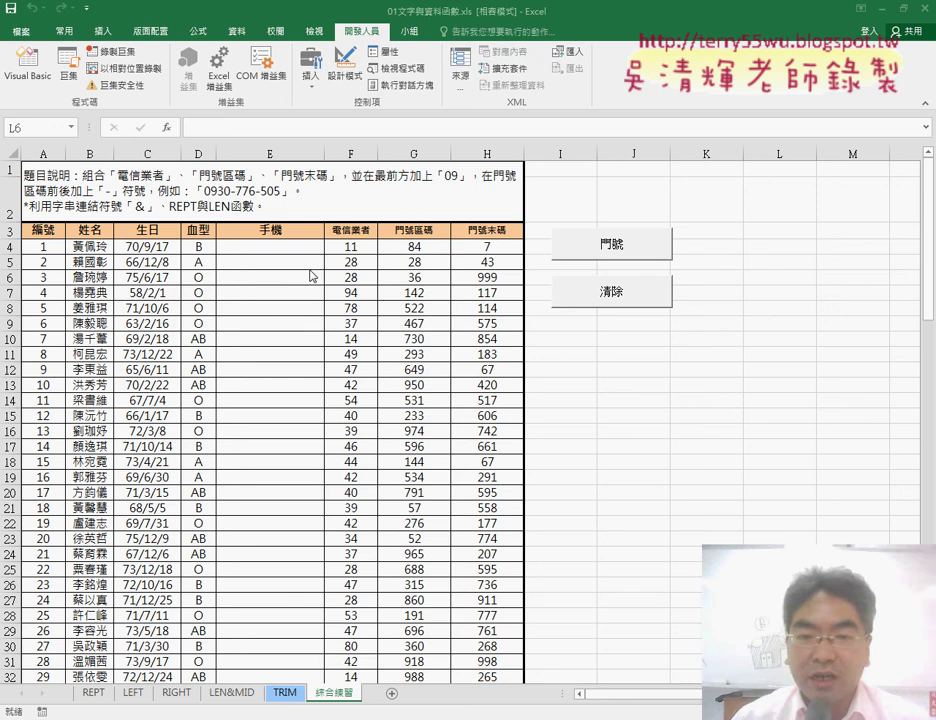
# Step: Select cell E4 in the 手機 column and show the Quick Access Toolbar customization list
pyautogui.click(290, 248)
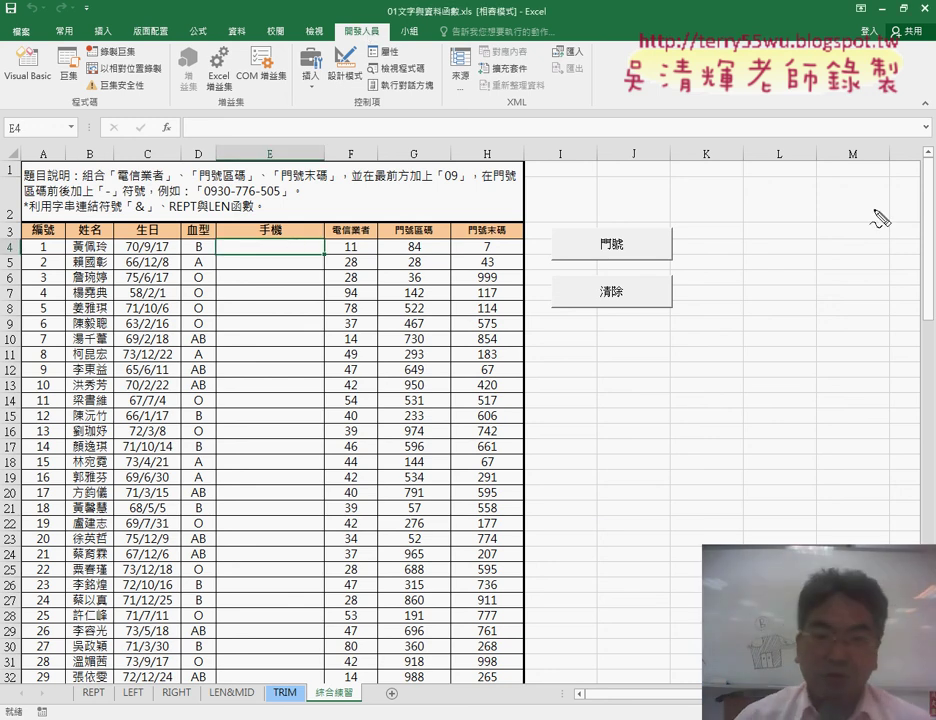
pyautogui.moveTo(385, 25)
pyautogui.mouseDown()
pyautogui.moveTo(346, 20)
pyautogui.moveTo(385, 24)
pyautogui.mouseUp()
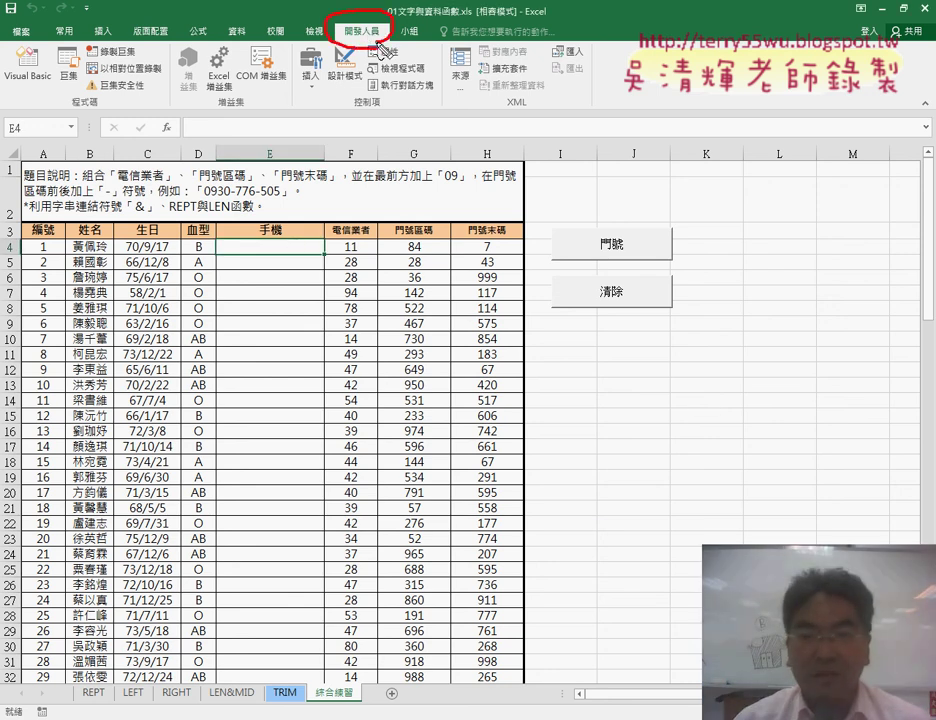
pyautogui.moveTo(450, 140); pyautogui.dragTo(383, 48)
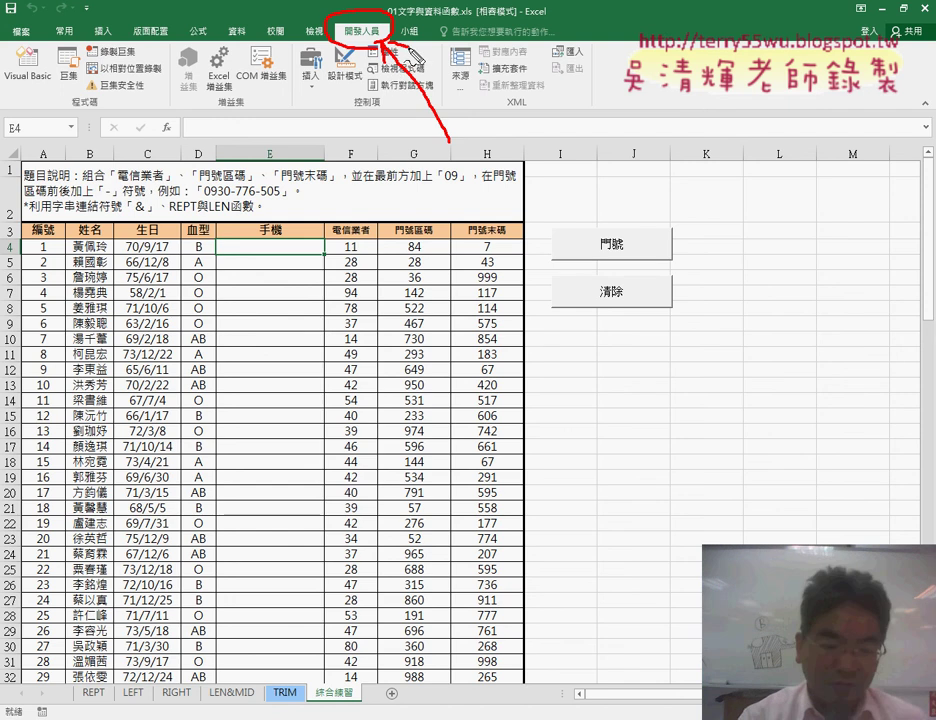
pyautogui.press('Escape')
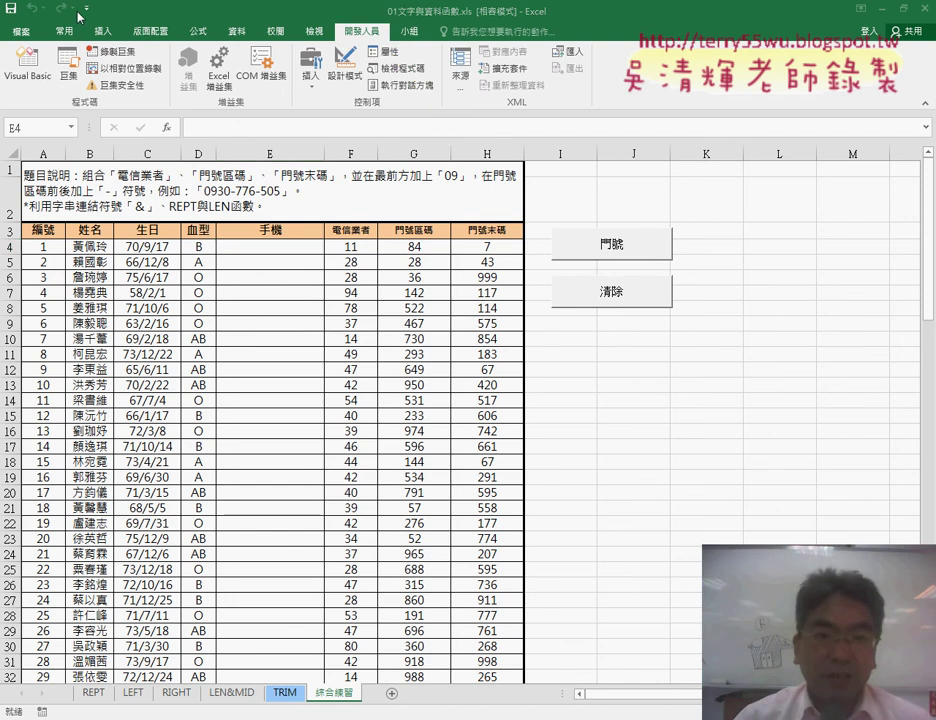
pyautogui.click(86, 8)
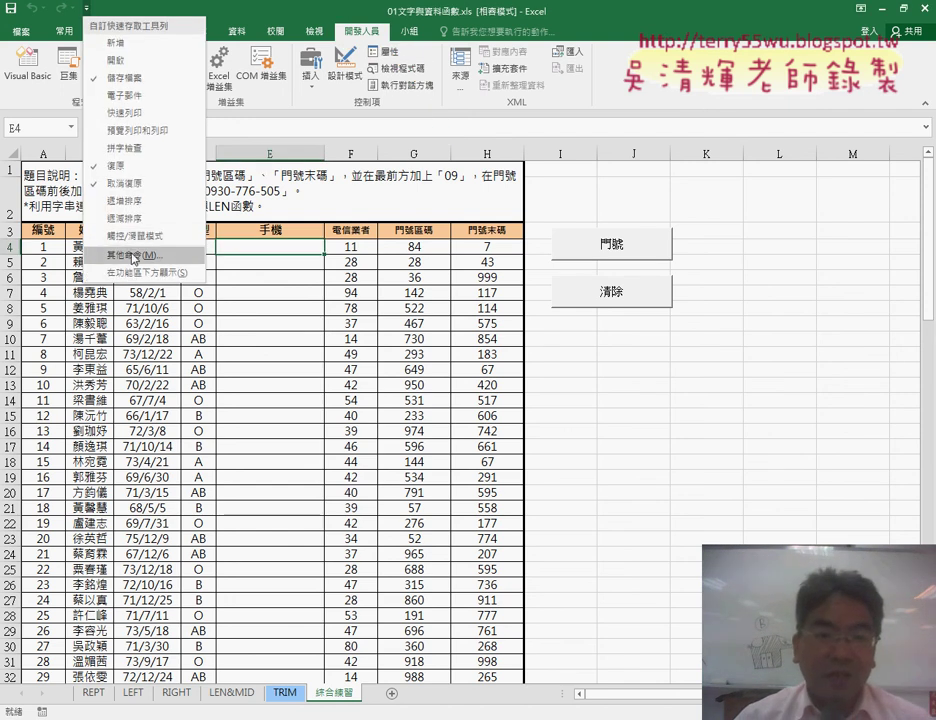
# Step: Verify under Customize Ribbon in Excel Options that 開發人員 (Developer) is ticked, then close Options
pyautogui.click(133, 257)
pyautogui.click(195, 270)
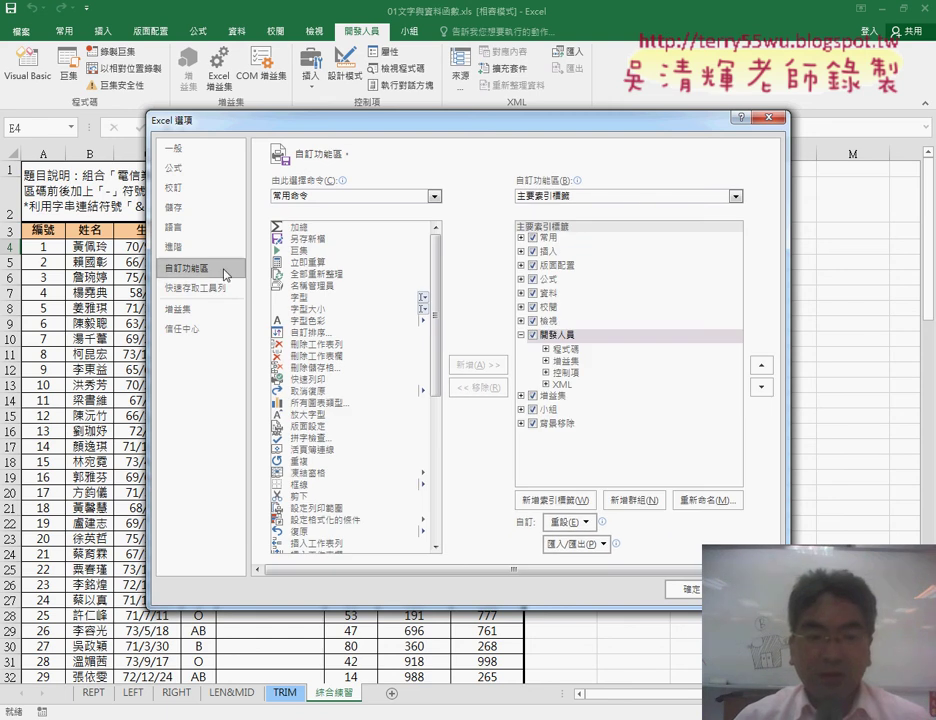
pyautogui.click(537, 338)
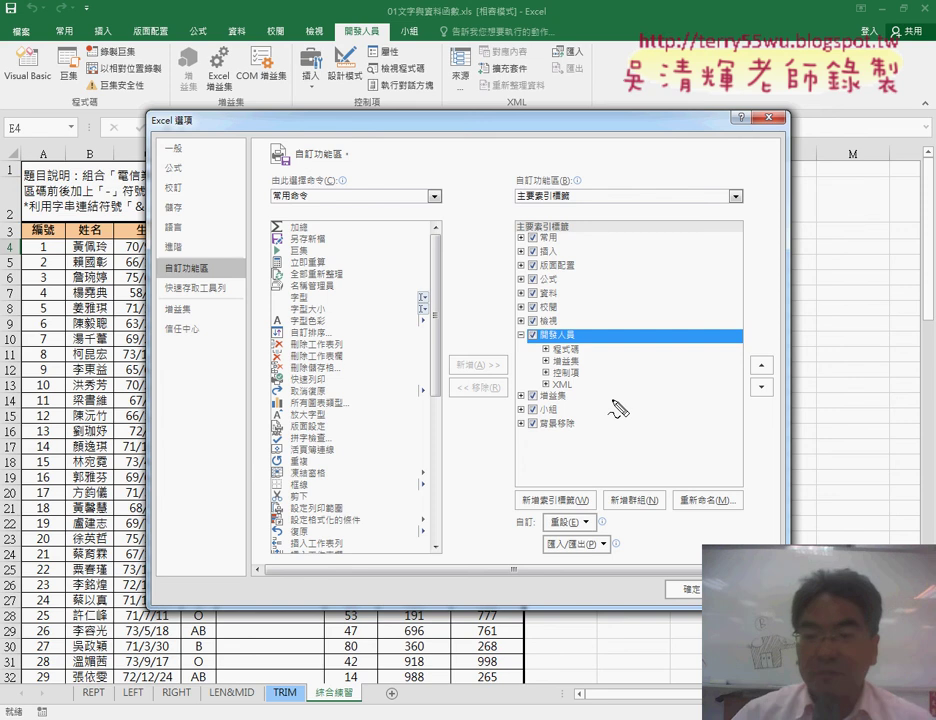
pyautogui.moveTo(572, 356); pyautogui.dragTo(576, 355)
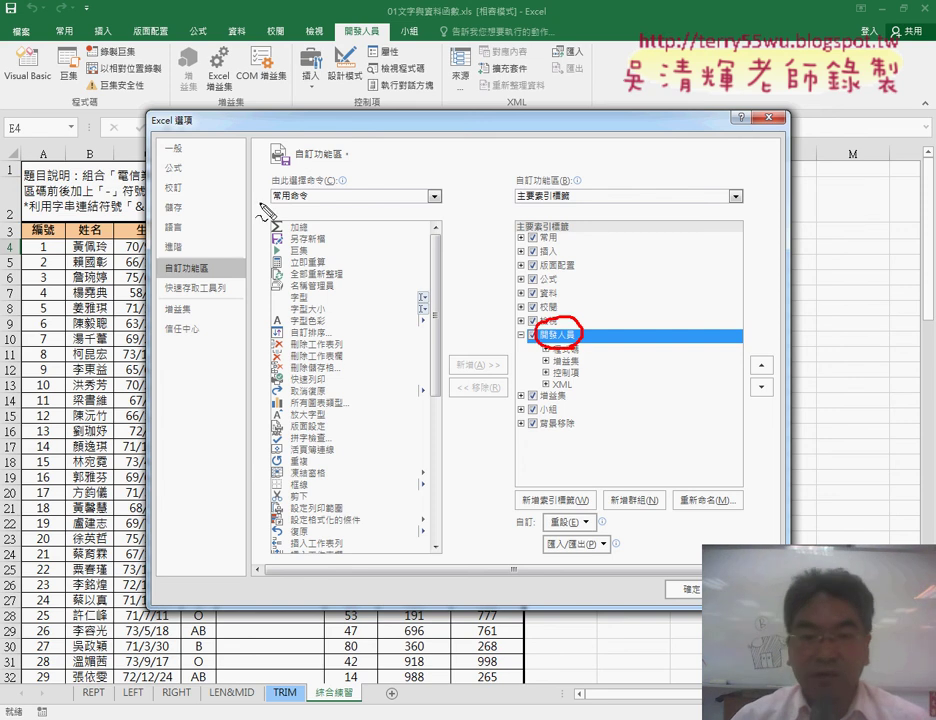
pyautogui.moveTo(166, 282); pyautogui.dragTo(214, 262)
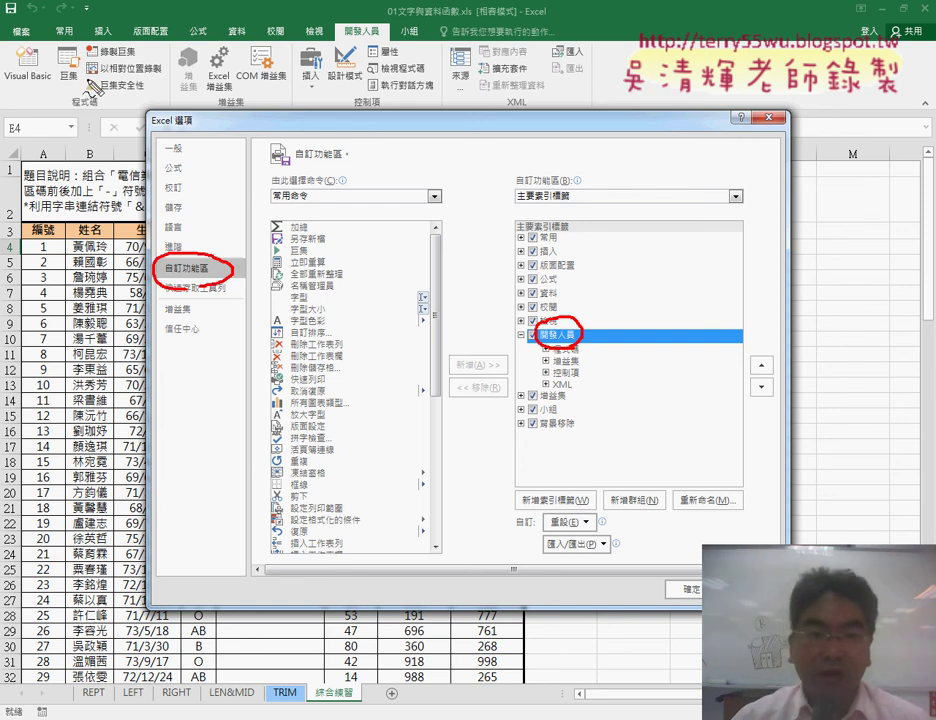
pyautogui.moveTo(326, 44); pyautogui.dragTo(352, 40)
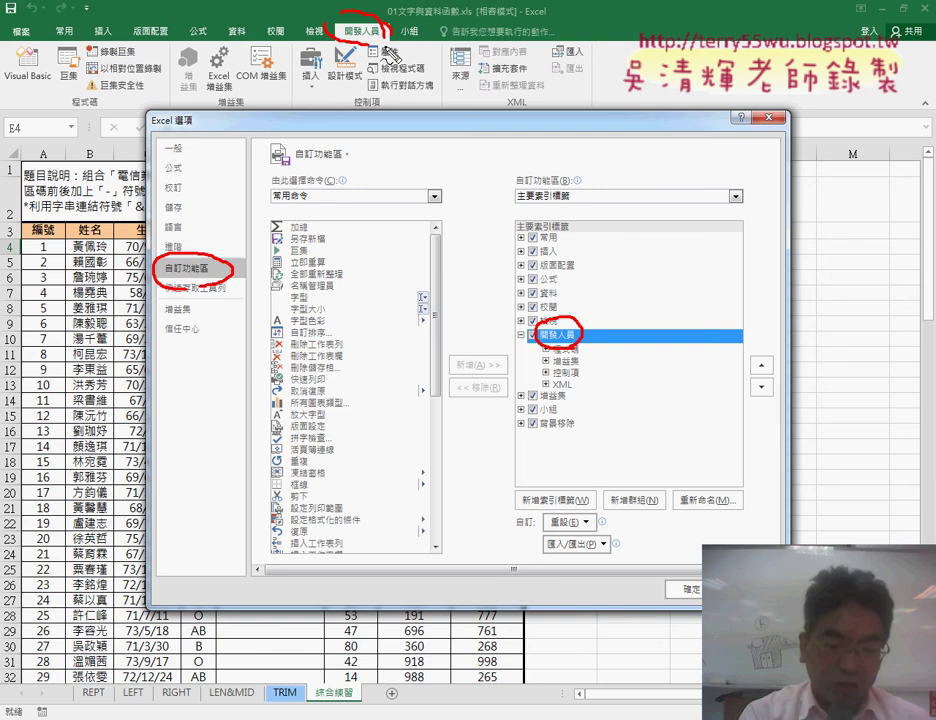
pyautogui.press('Escape')
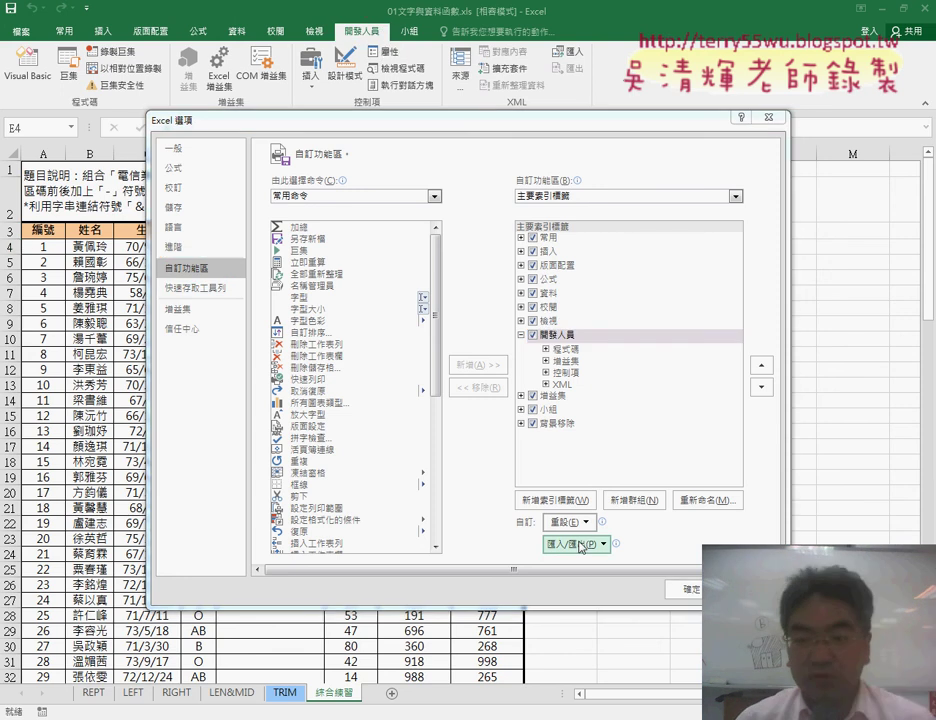
pyautogui.press('Escape')
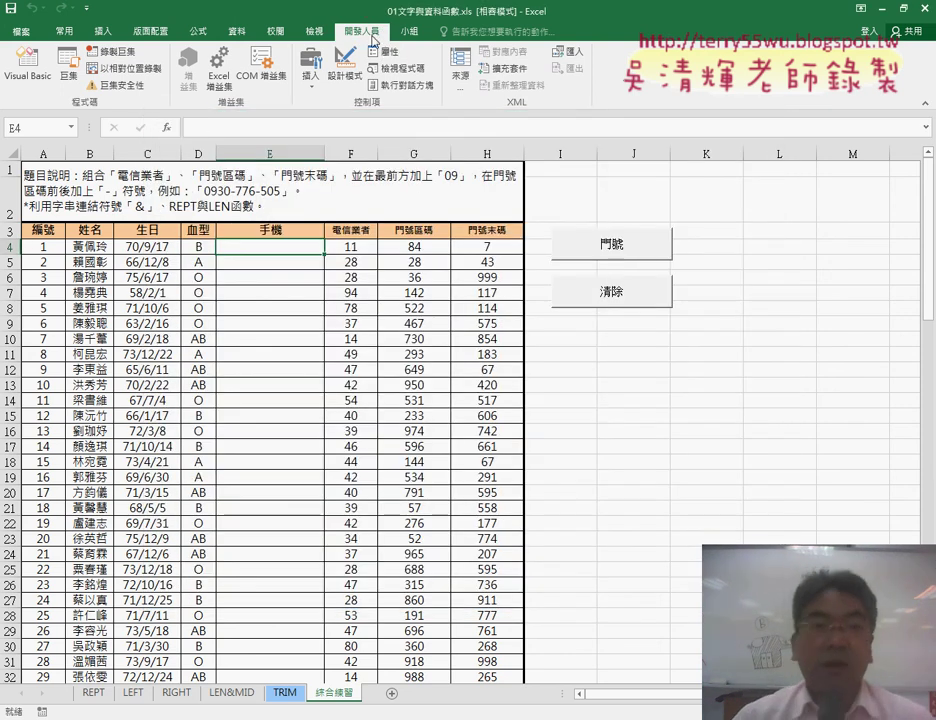
# Step: Launch the workbook's VBA editor from the Developer tab and close Module1's code window
pyautogui.click(295, 249)
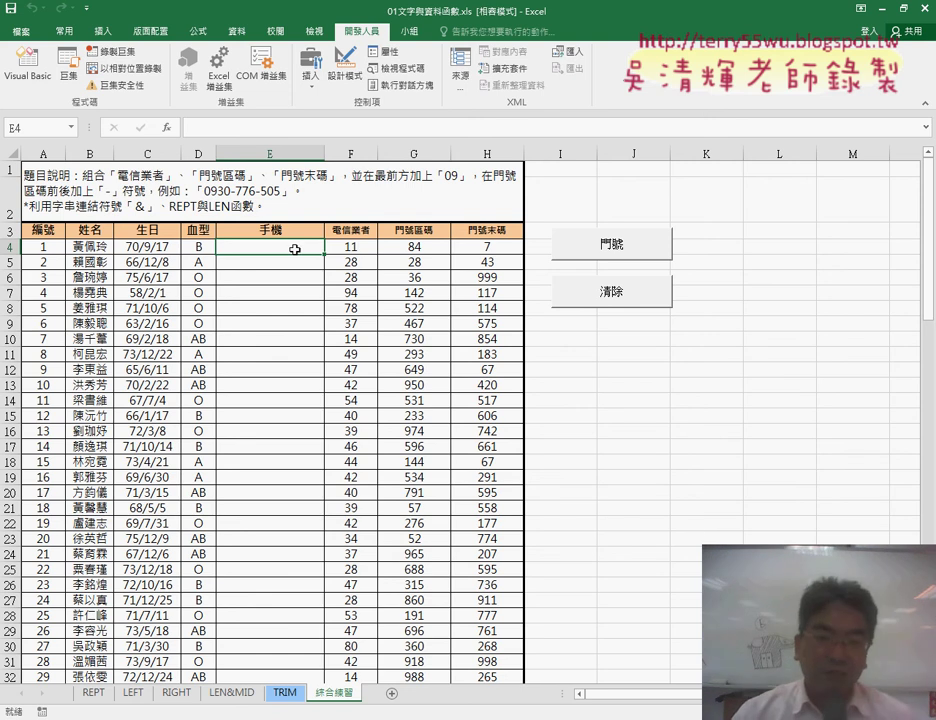
pyautogui.click(27, 60)
pyautogui.click(265, 268)
pyautogui.hotkey('ctrl', 'a')
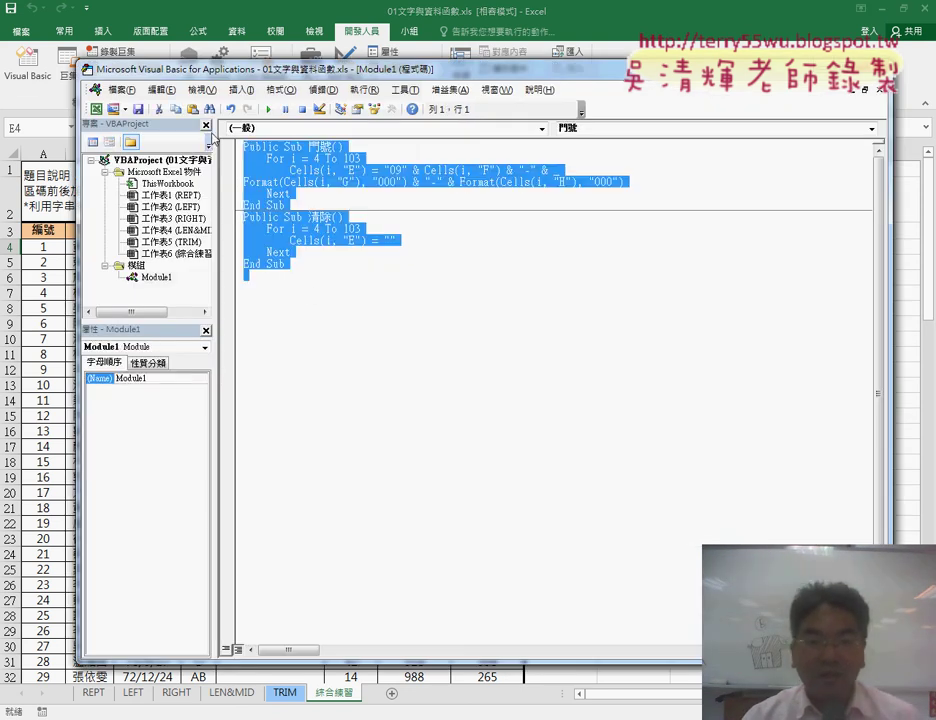
pyautogui.click(879, 90)
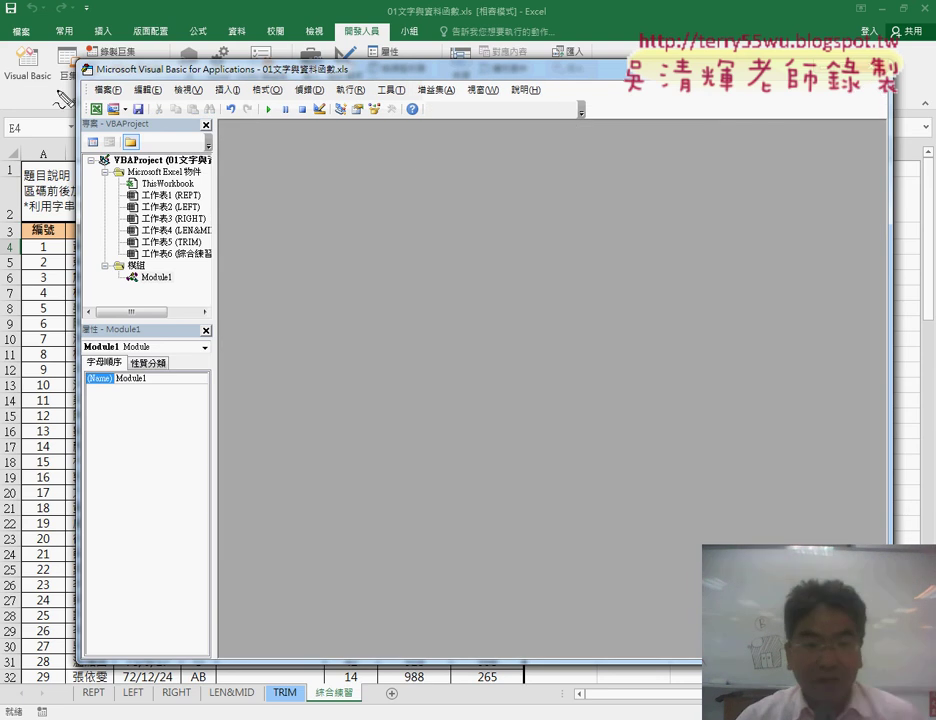
pyautogui.moveTo(26, 42); pyautogui.dragTo(38, 80)
pyautogui.moveTo(155, 290); pyautogui.dragTo(180, 290)
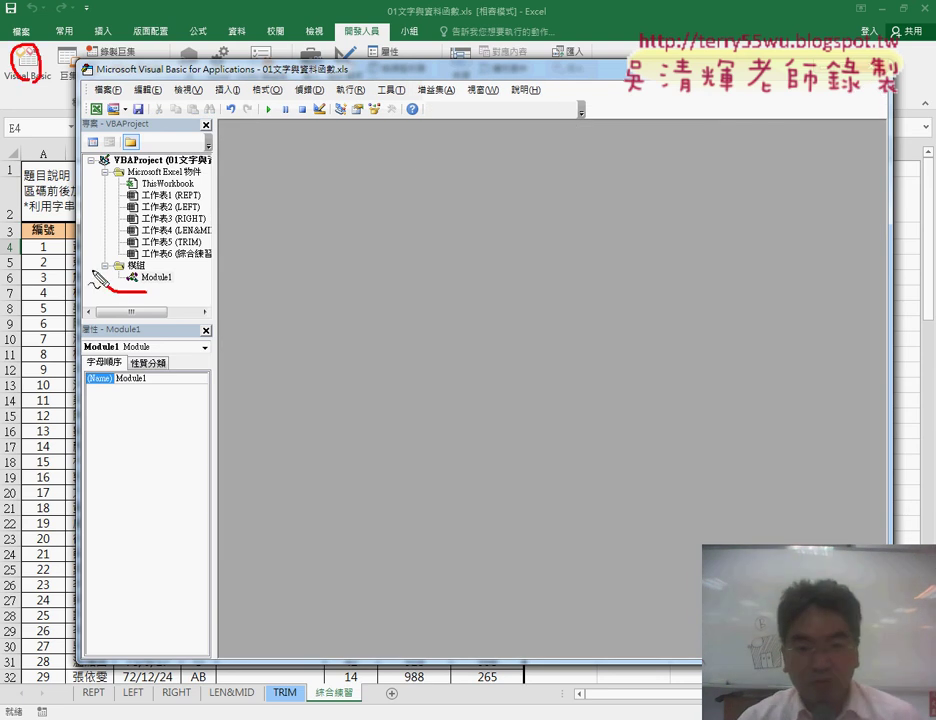
pyautogui.moveTo(348, 316)
pyautogui.mouseDown()
pyautogui.moveTo(183, 283)
pyautogui.moveTo(178, 290)
pyautogui.mouseUp()
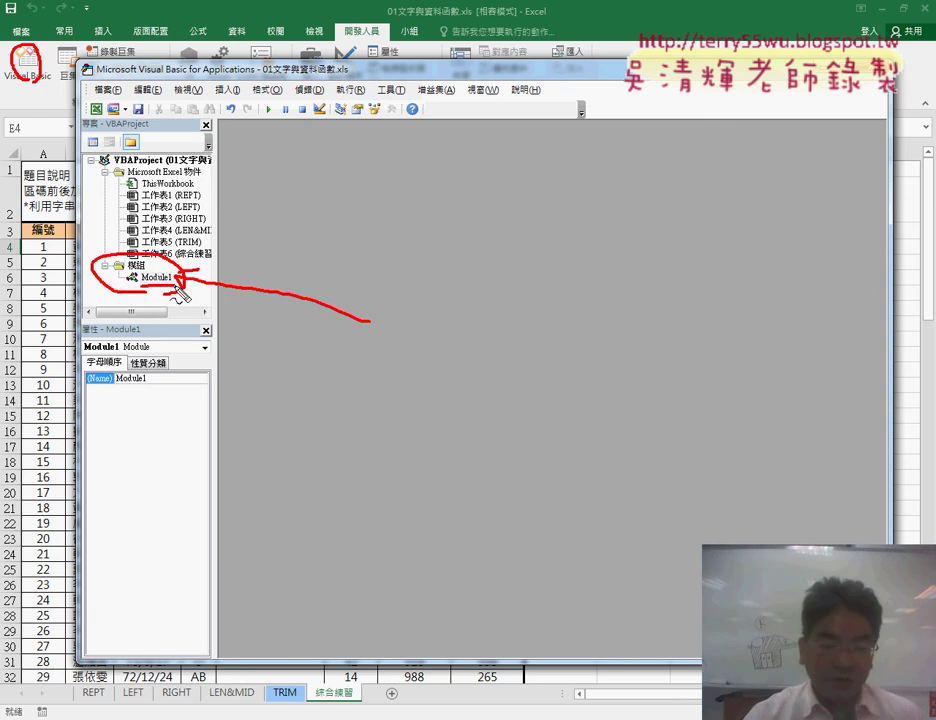
pyautogui.press('Escape')
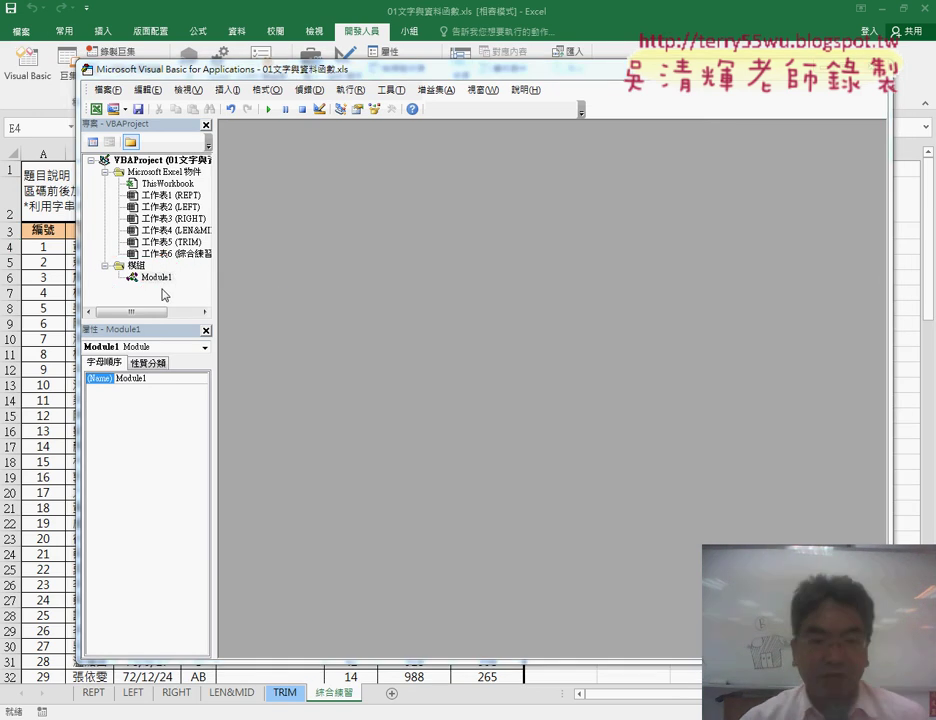
# Step: Reopen Module1's code to review the 門號 and 清除 subroutines looping rows 4 to 103
pyautogui.doubleClick(155, 279)
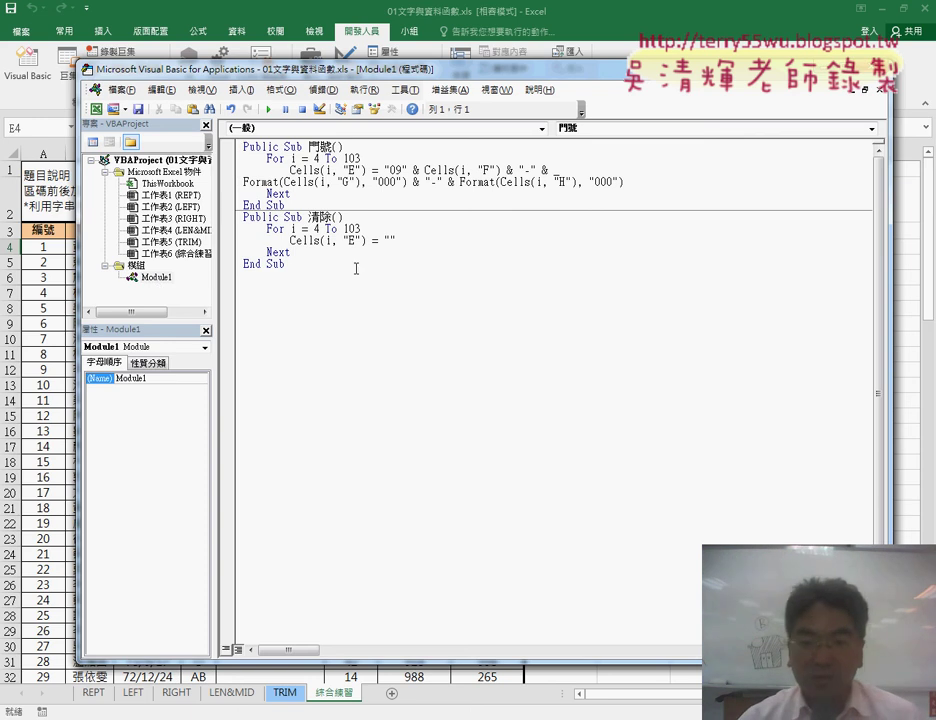
pyautogui.moveTo(243, 158); pyautogui.dragTo(245, 205)
pyautogui.click(324, 297)
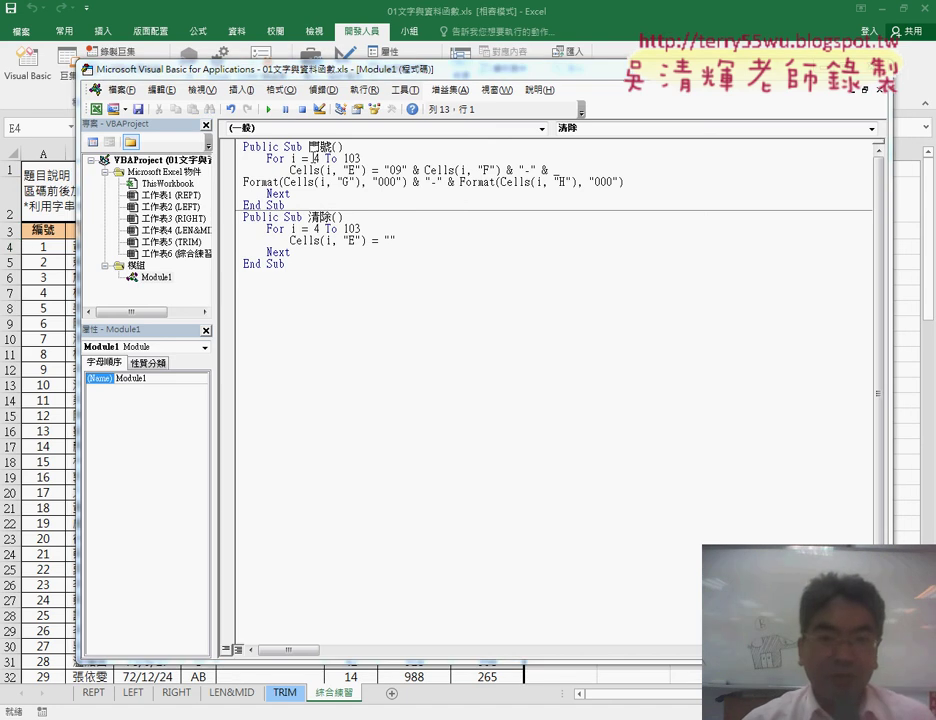
pyautogui.moveTo(243, 68); pyautogui.dragTo(478, 103)
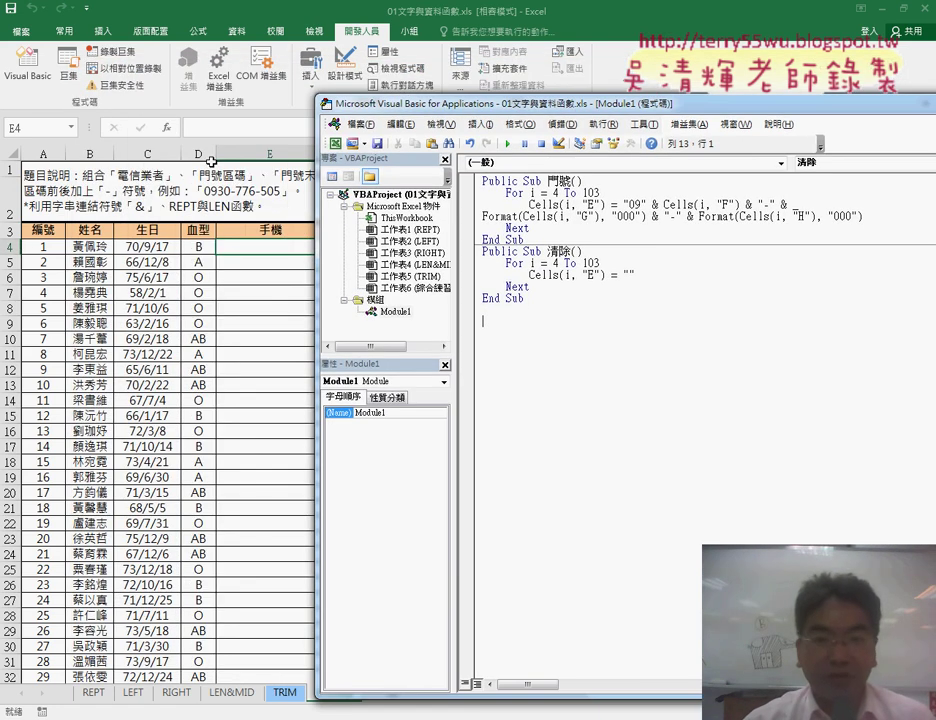
pyautogui.moveTo(494, 111); pyautogui.dragTo(289, 96)
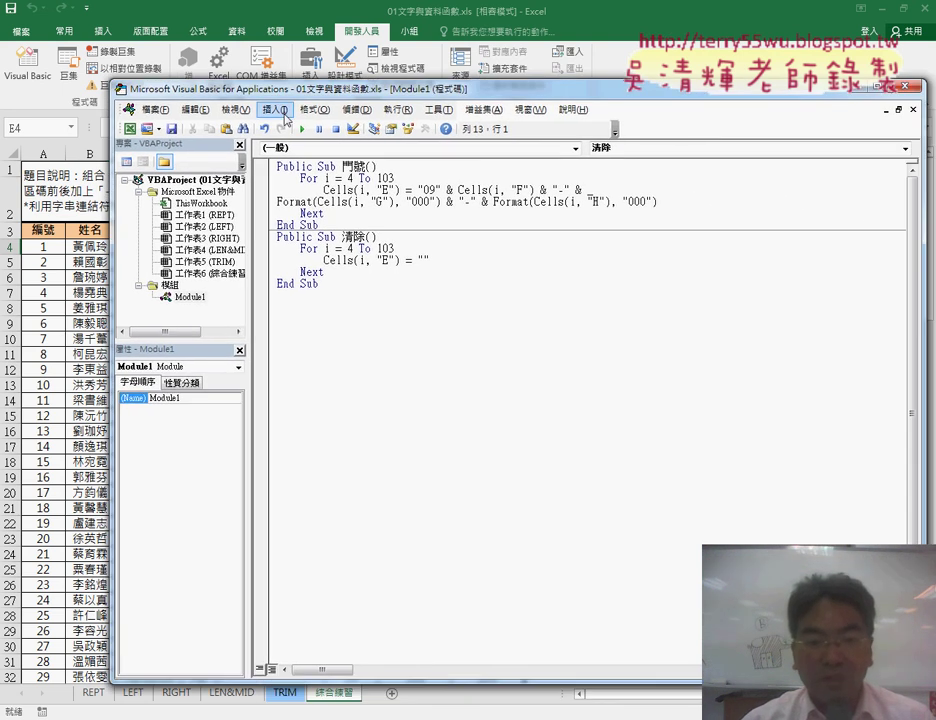
# Step: Insert a Public Function procedure named 手機 into Module1 via Insert > Procedure
pyautogui.click(276, 109)
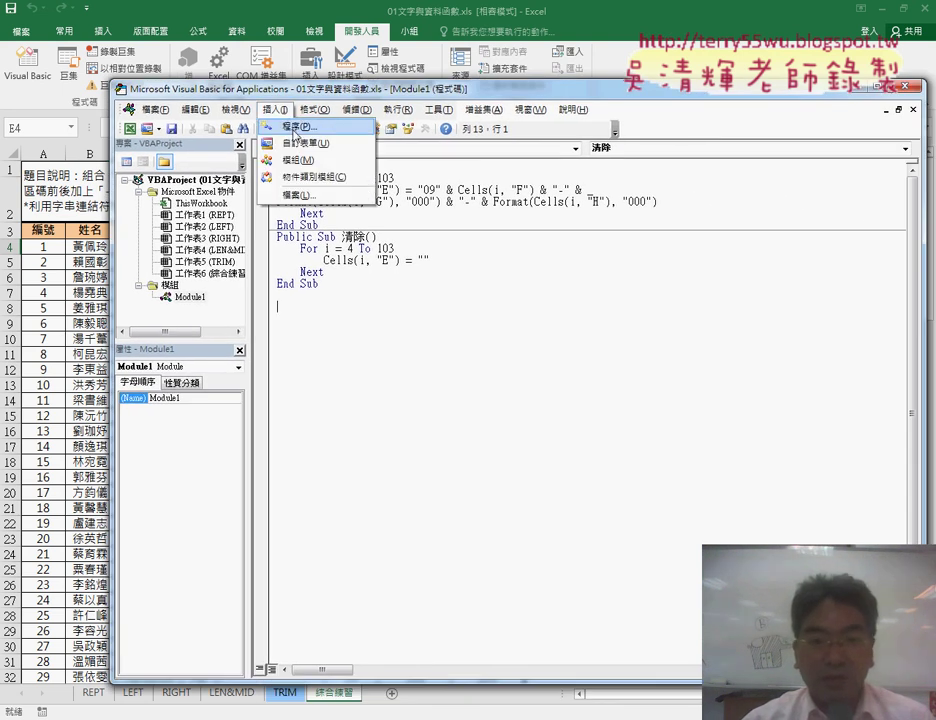
pyautogui.click(296, 132)
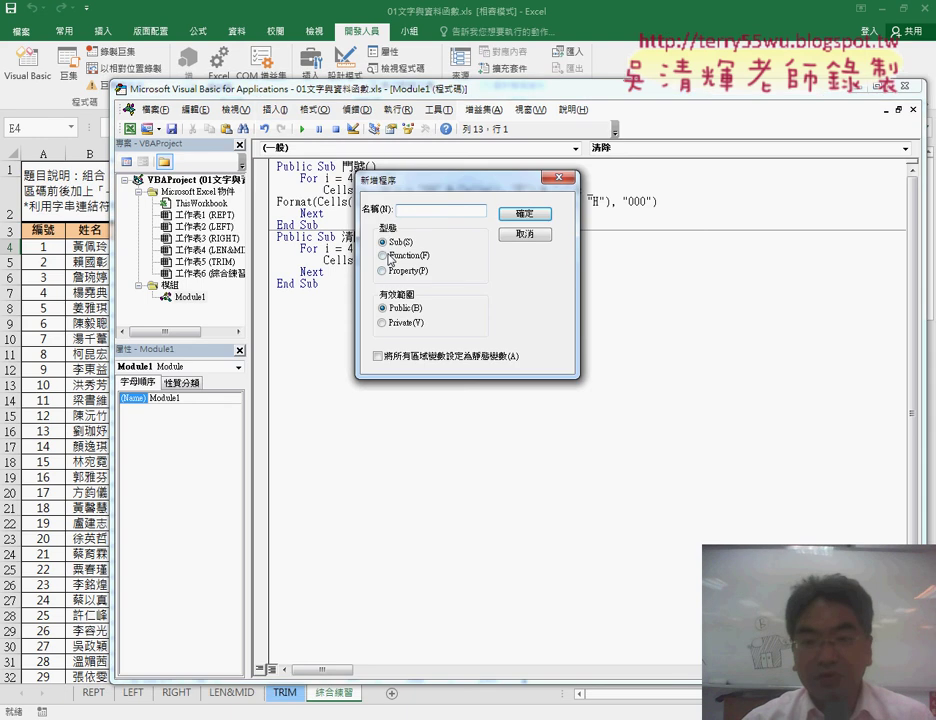
pyautogui.moveTo(399, 186); pyautogui.dragTo(401, 232)
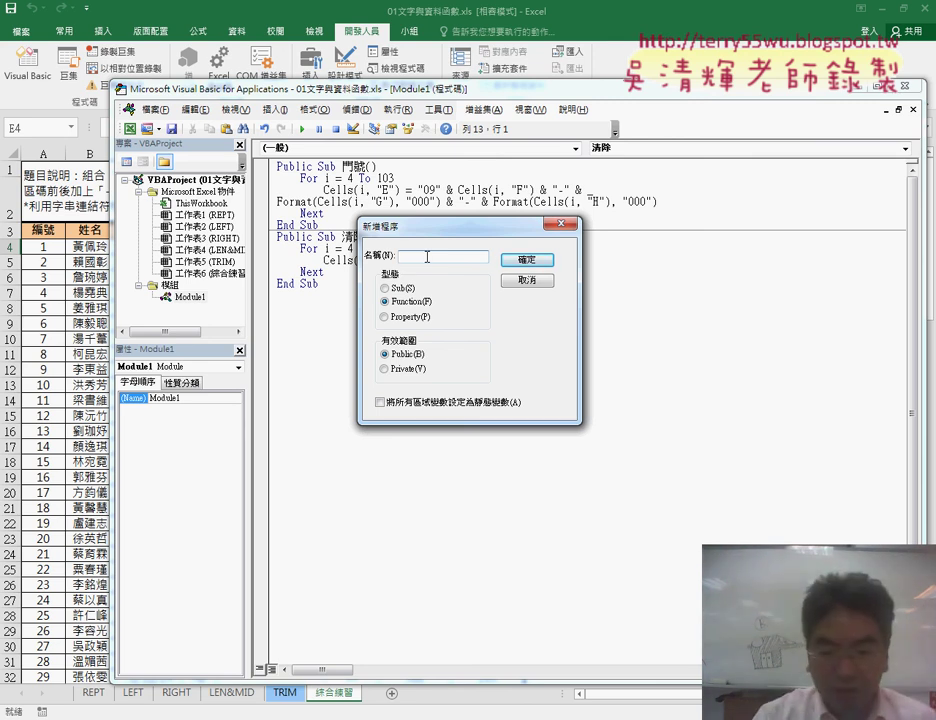
pyautogui.write('手')
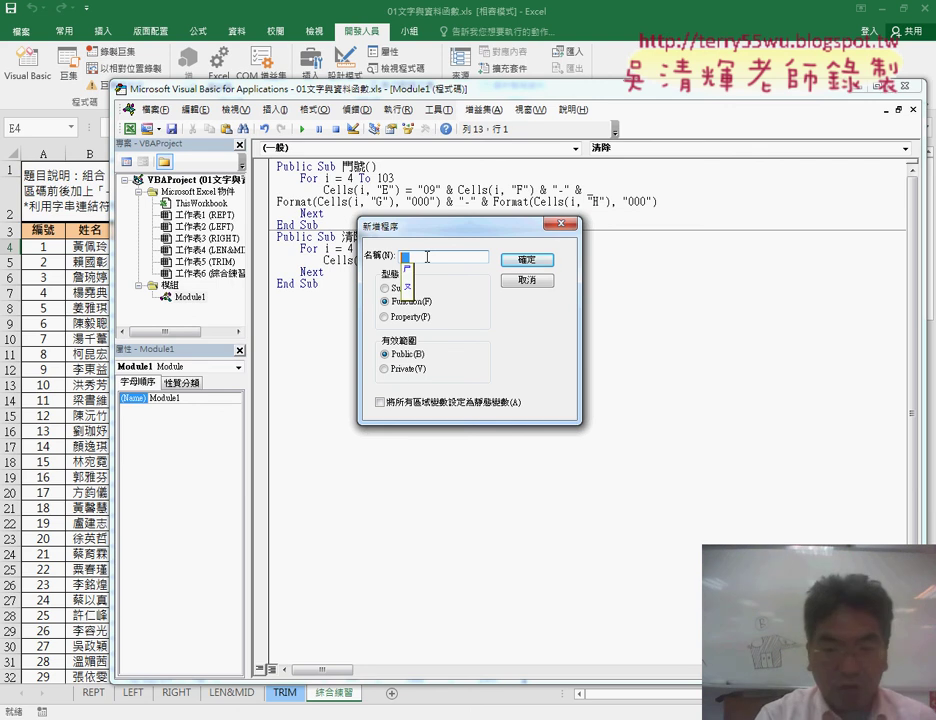
pyautogui.write('機')
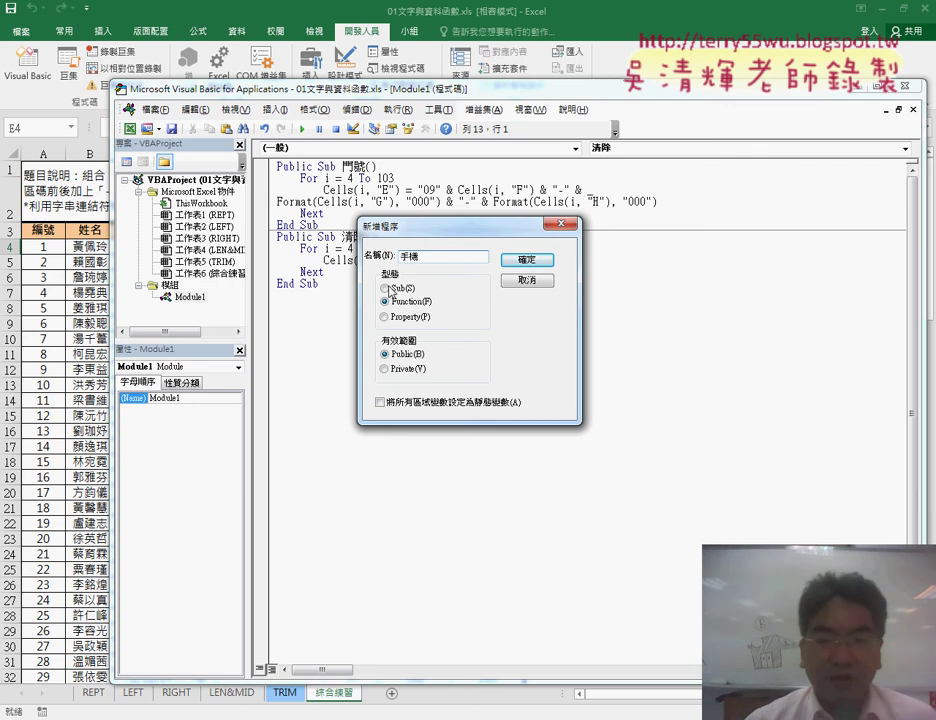
pyautogui.click(526, 262)
pyautogui.moveTo(319, 331)
pyautogui.mouseDown()
pyautogui.moveTo(371, 331)
pyautogui.moveTo(276, 354)
pyautogui.mouseUp()
# Step: Inspect the new Public Function 手機() declaration, its keywords, name and empty parentheses
pyautogui.doubleClick(320, 331)
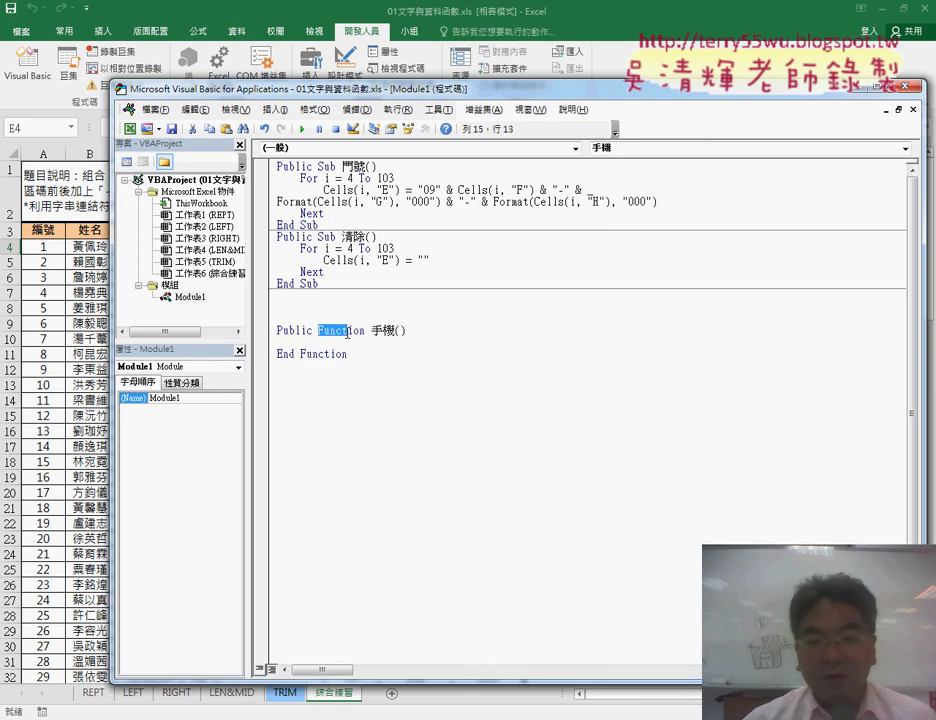
pyautogui.click(318, 331)
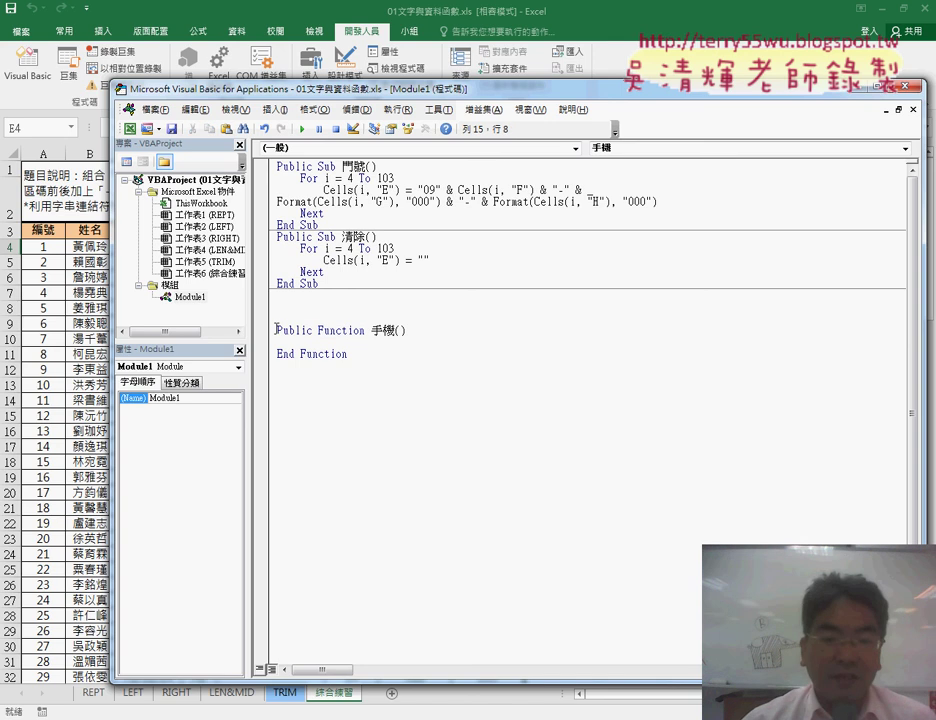
pyautogui.moveTo(276, 329); pyautogui.dragTo(318, 330)
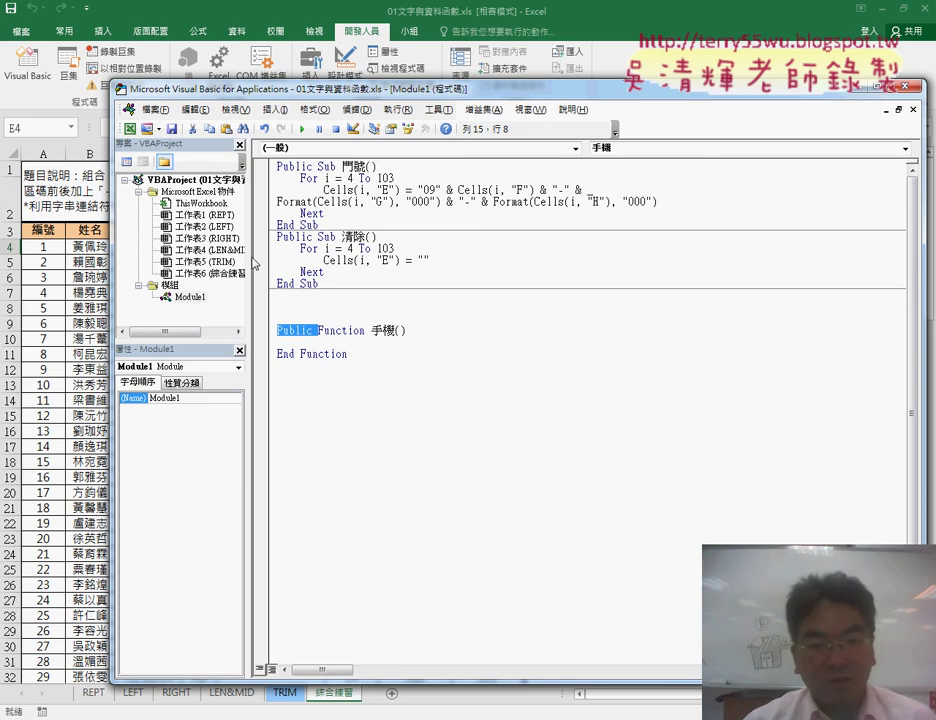
pyautogui.moveTo(254, 263); pyautogui.dragTo(294, 240)
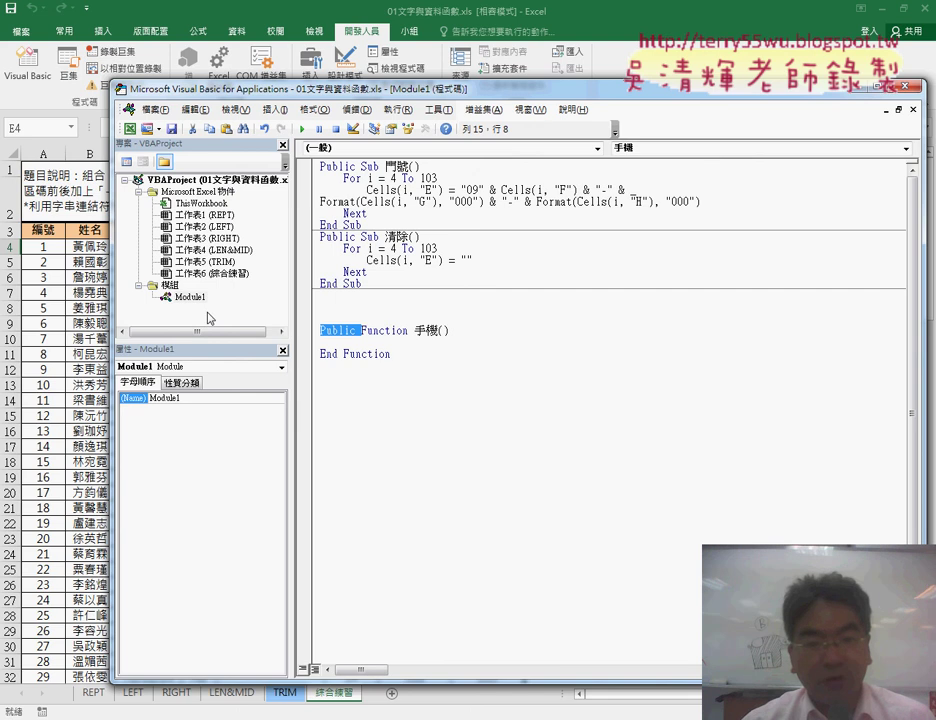
pyautogui.click(445, 332)
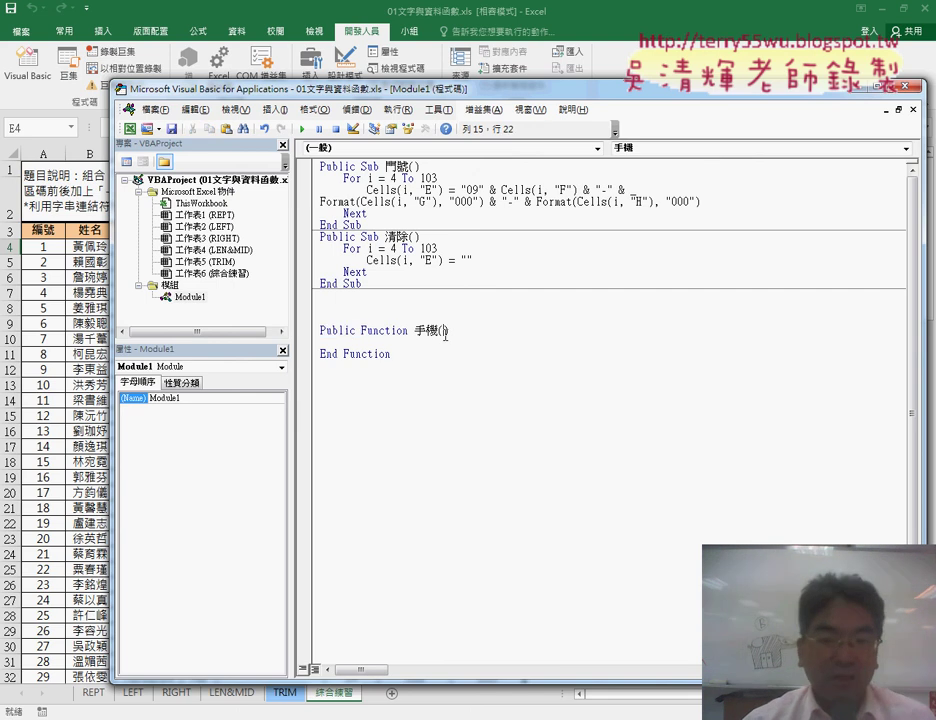
pyautogui.write(')')
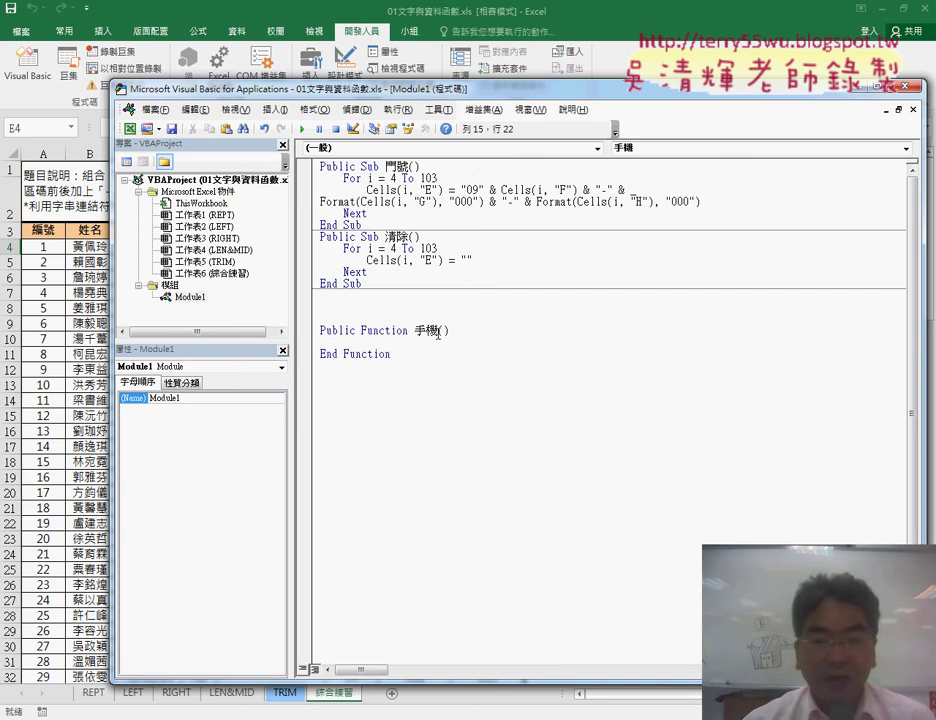
pyautogui.moveTo(437, 333); pyautogui.dragTo(451, 335)
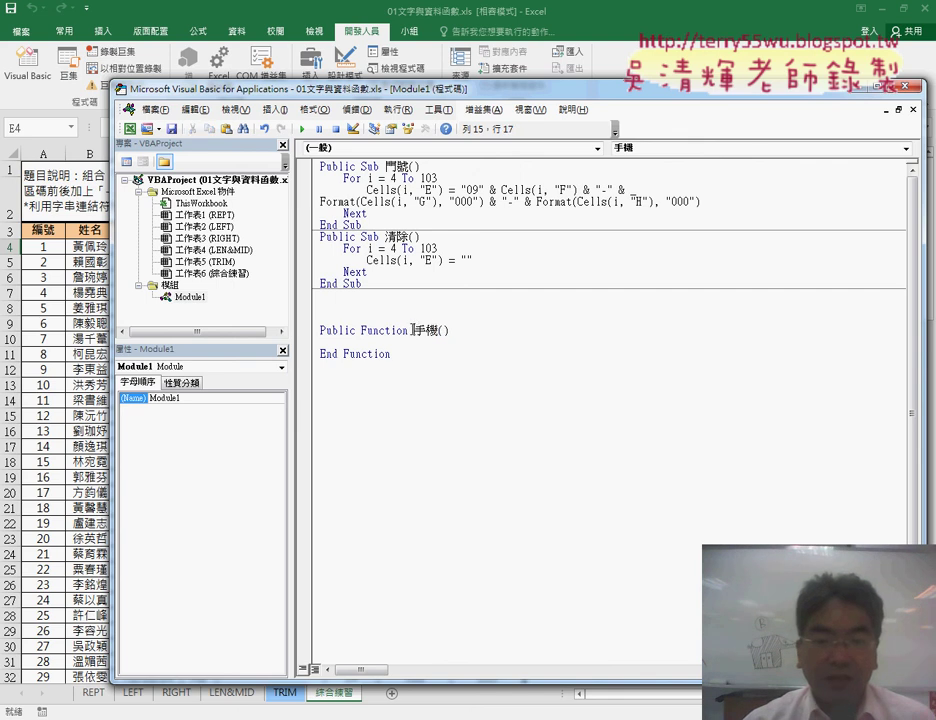
pyautogui.moveTo(414, 332); pyautogui.dragTo(438, 331)
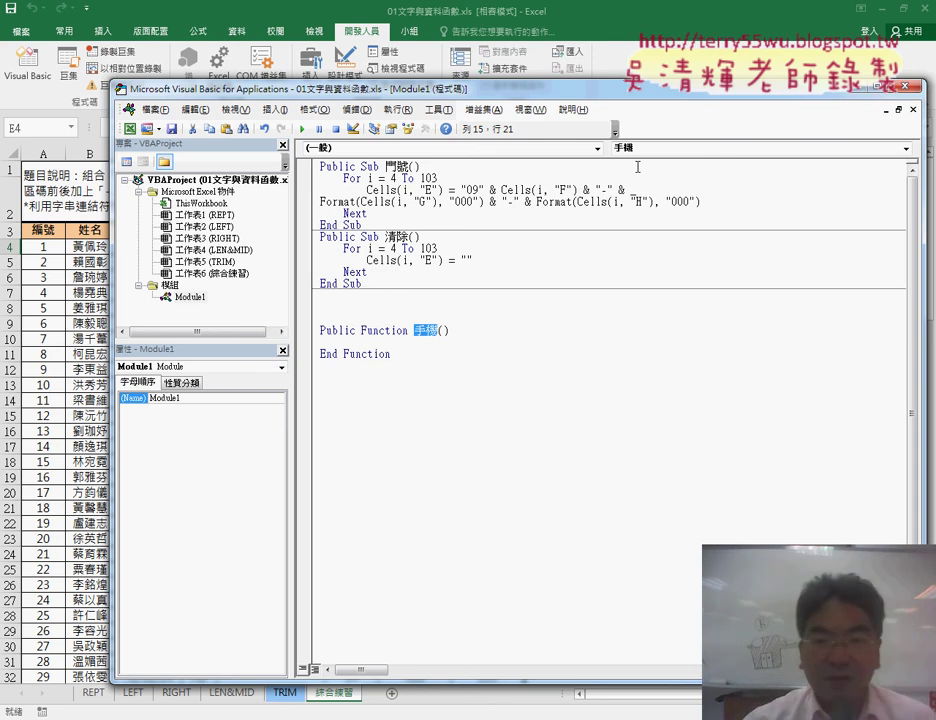
# Step: Shift the editor down to uncover the sheet headers and select F3:H3
pyautogui.doubleClick(366, 167)
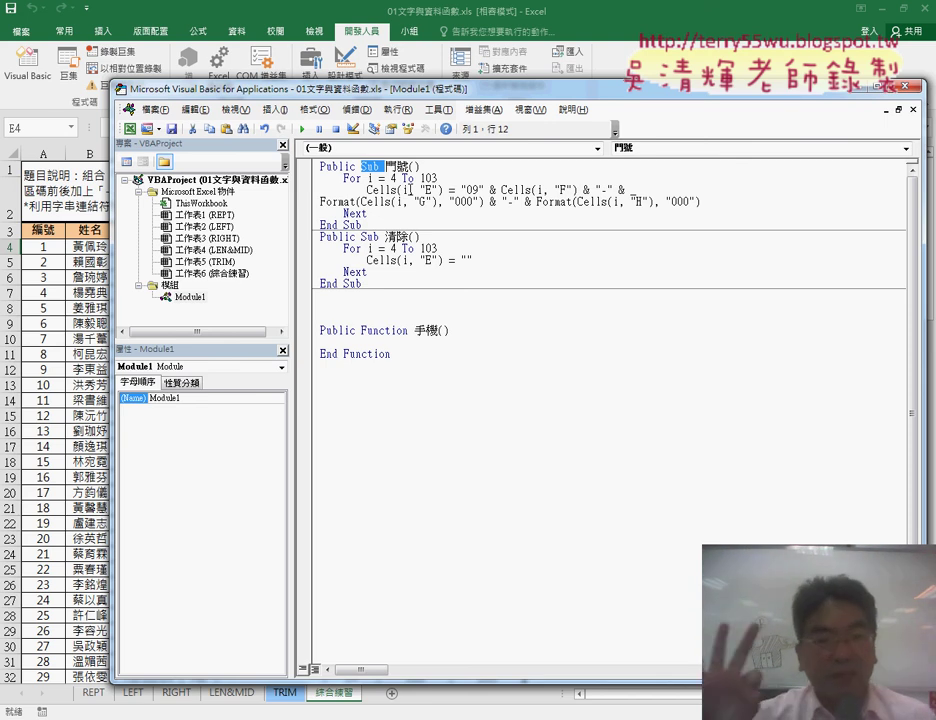
pyautogui.moveTo(262, 89); pyautogui.dragTo(276, 275)
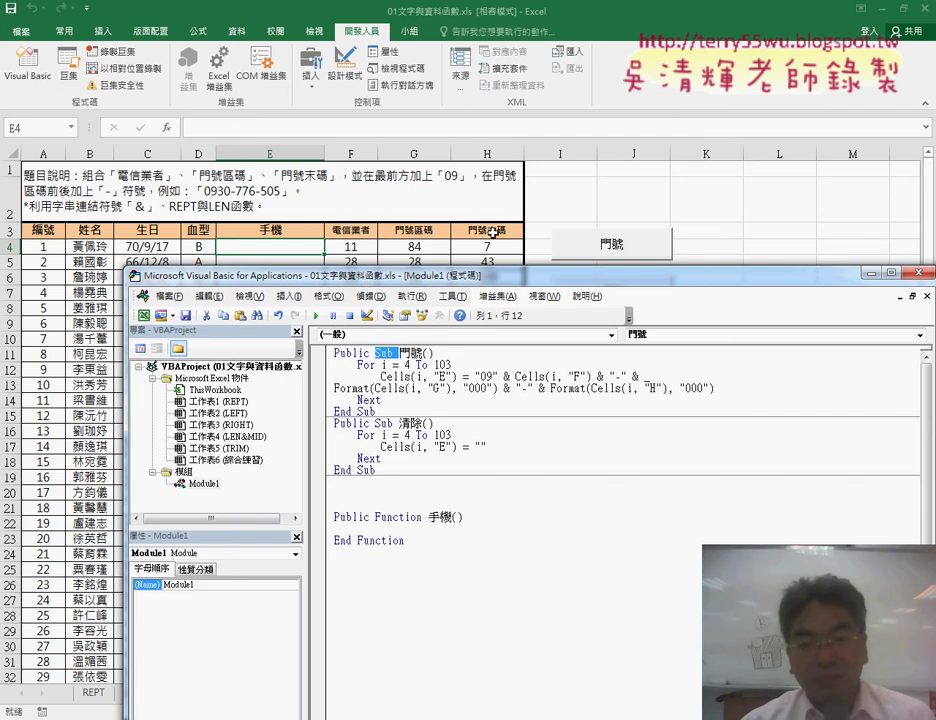
pyautogui.moveTo(350, 230); pyautogui.dragTo(463, 236)
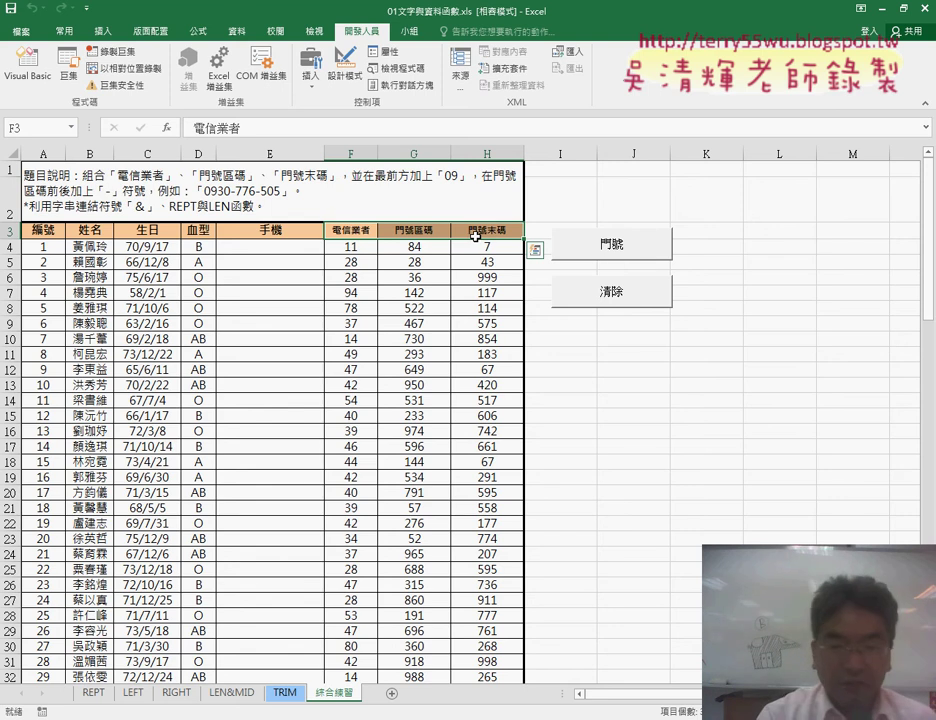
# Step: Copy header cells F3:H3 and paste them inside the 手機 parentheses
pyautogui.hotkey('ctrl', 'c')
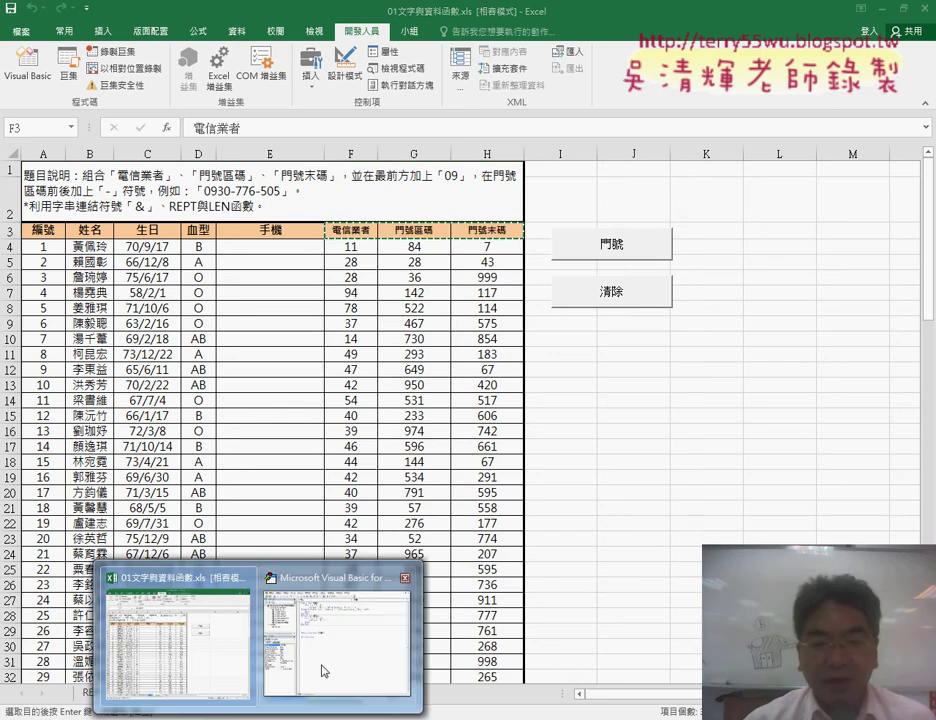
pyautogui.click(324, 672)
pyautogui.moveTo(495, 276); pyautogui.dragTo(443, 118)
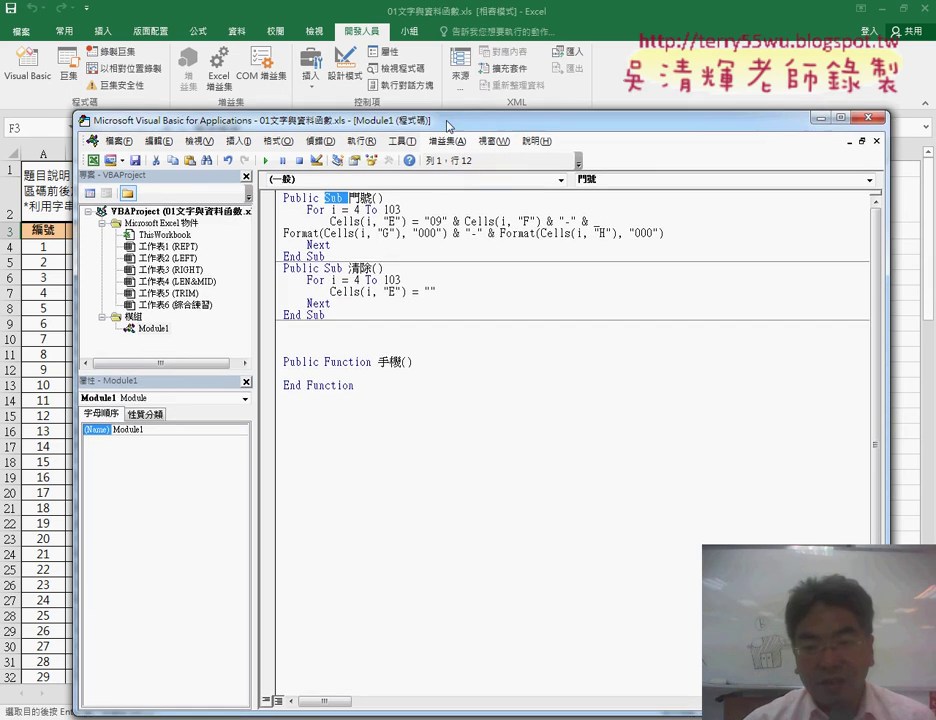
pyautogui.click(420, 362)
pyautogui.click(445, 362)
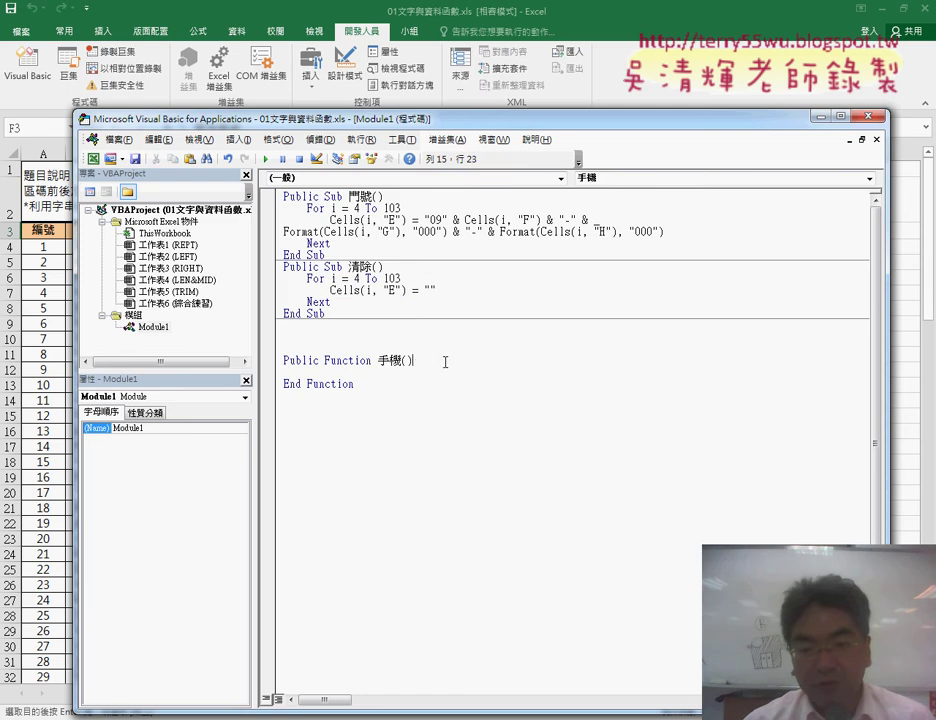
pyautogui.click(405, 361)
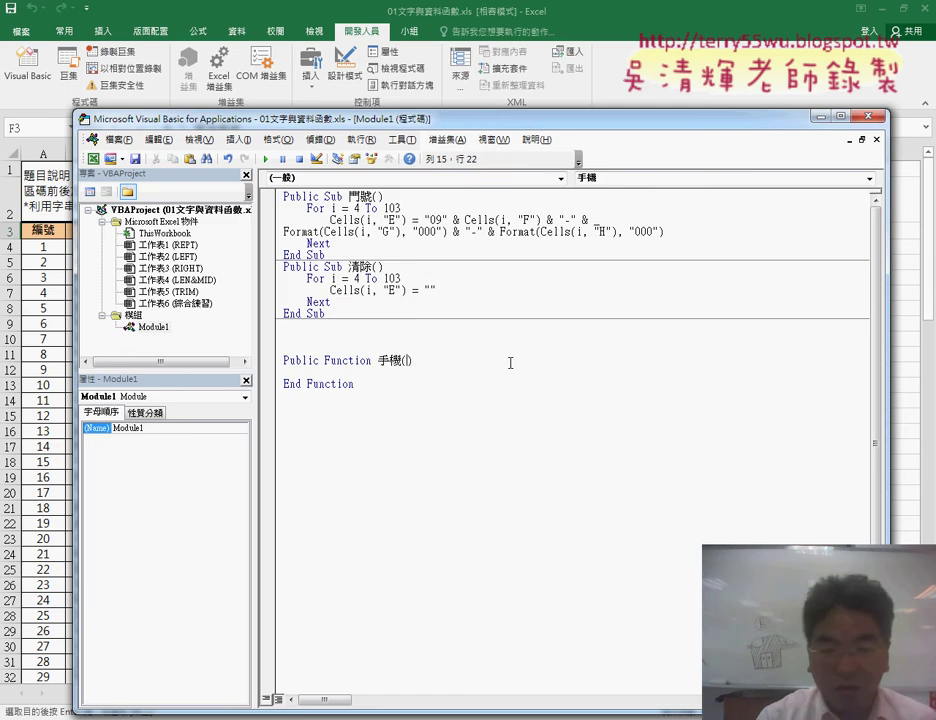
pyautogui.hotkey('ctrl', 'v')
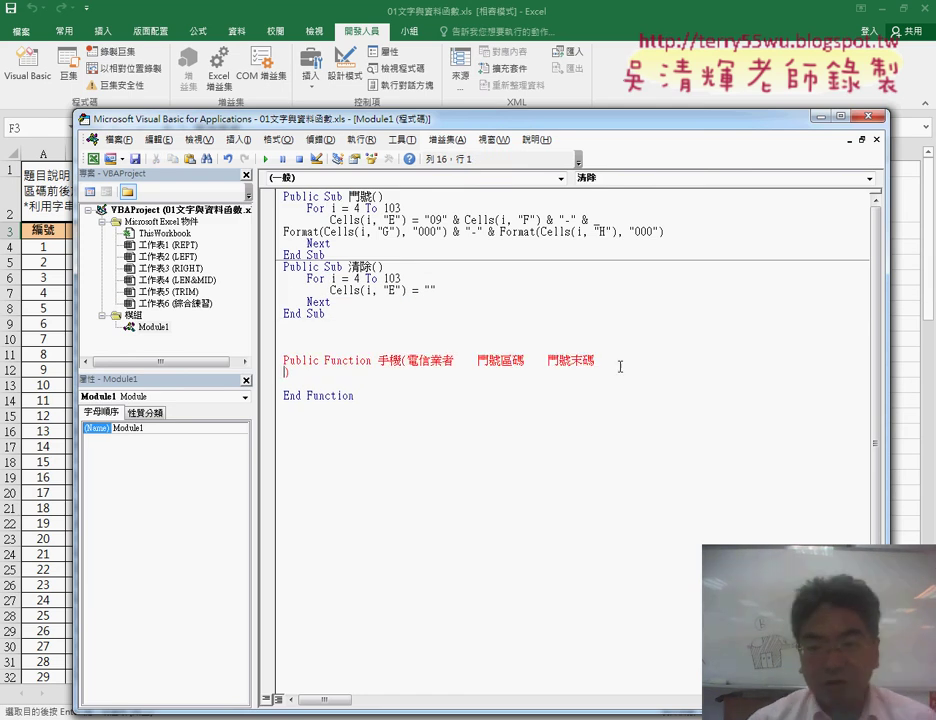
# Step: Separate the pasted names with commas: 手機(電信業者, 門號區碼, 門號末碼)
pyautogui.press('BackSpace')
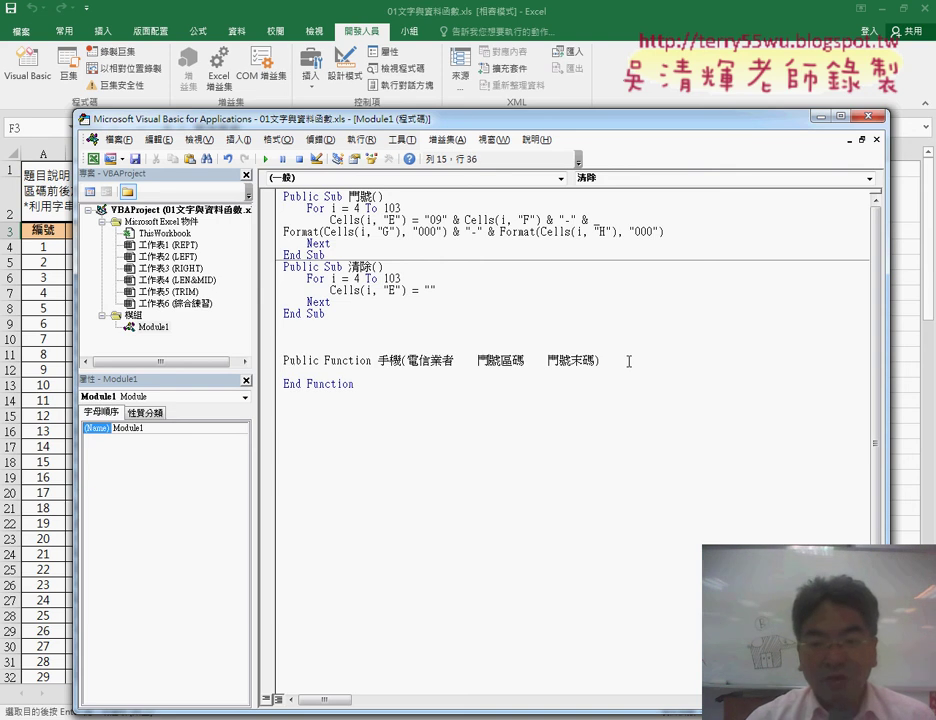
pyautogui.press('Delete')
pyautogui.press('Delete')
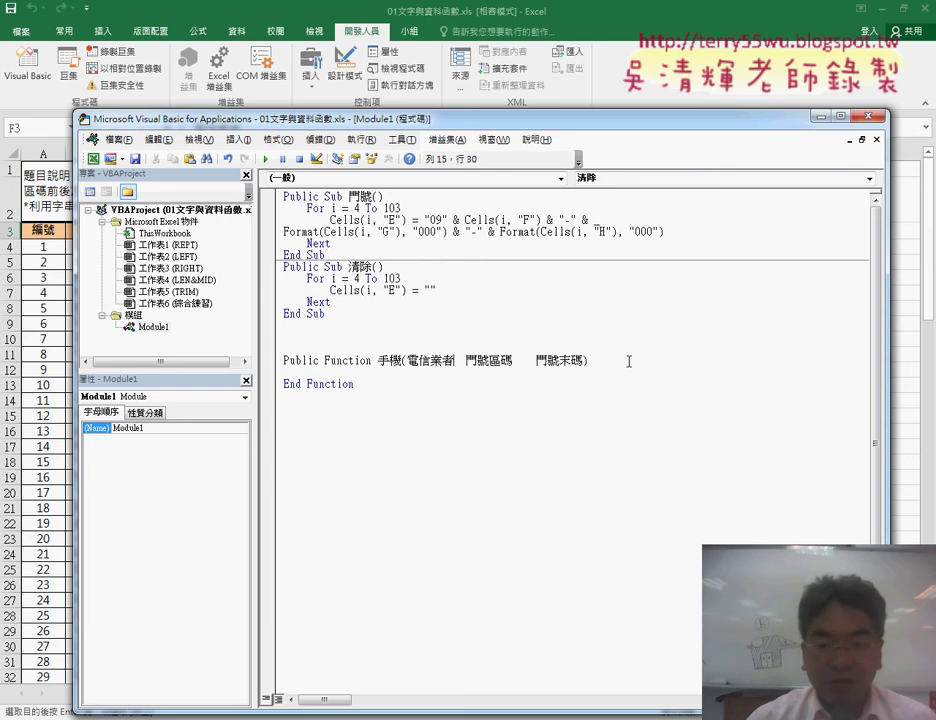
pyautogui.press('Delete')
pyautogui.press('Delete')
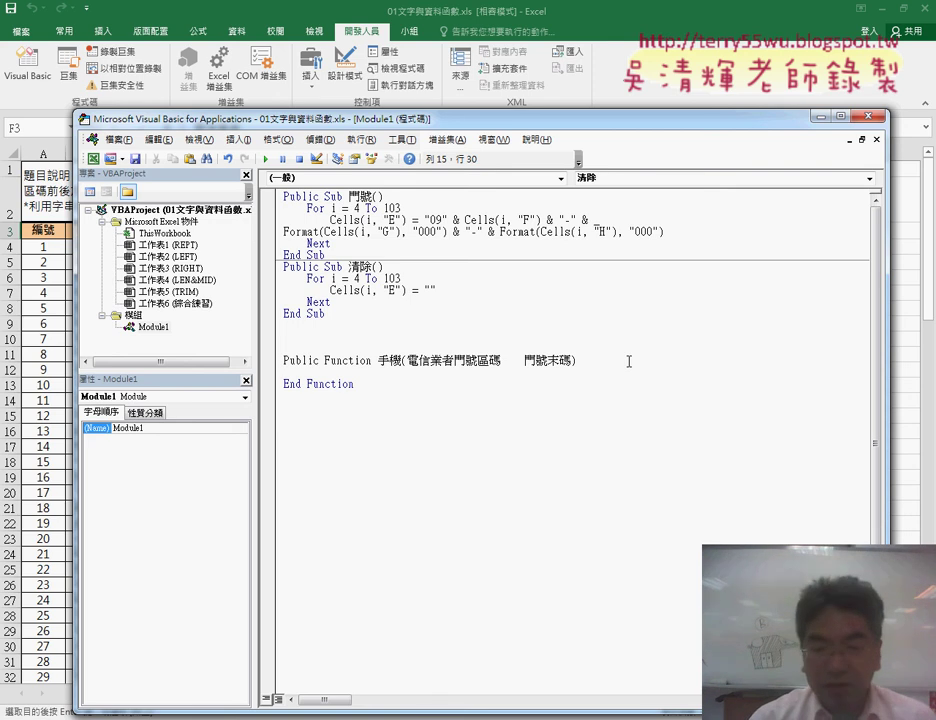
pyautogui.write(',')
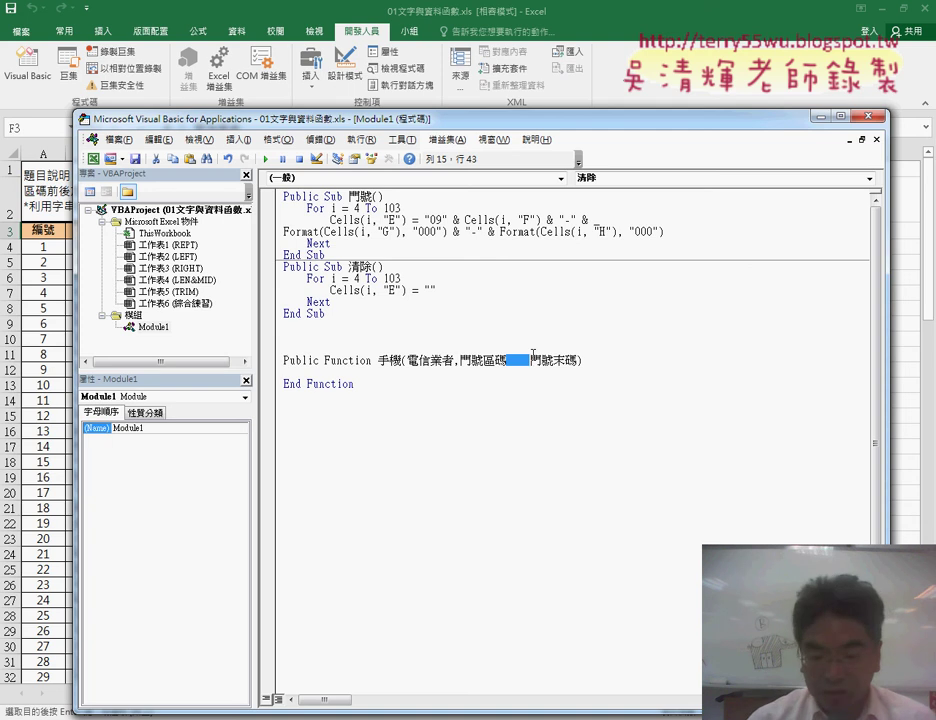
pyautogui.write(',')
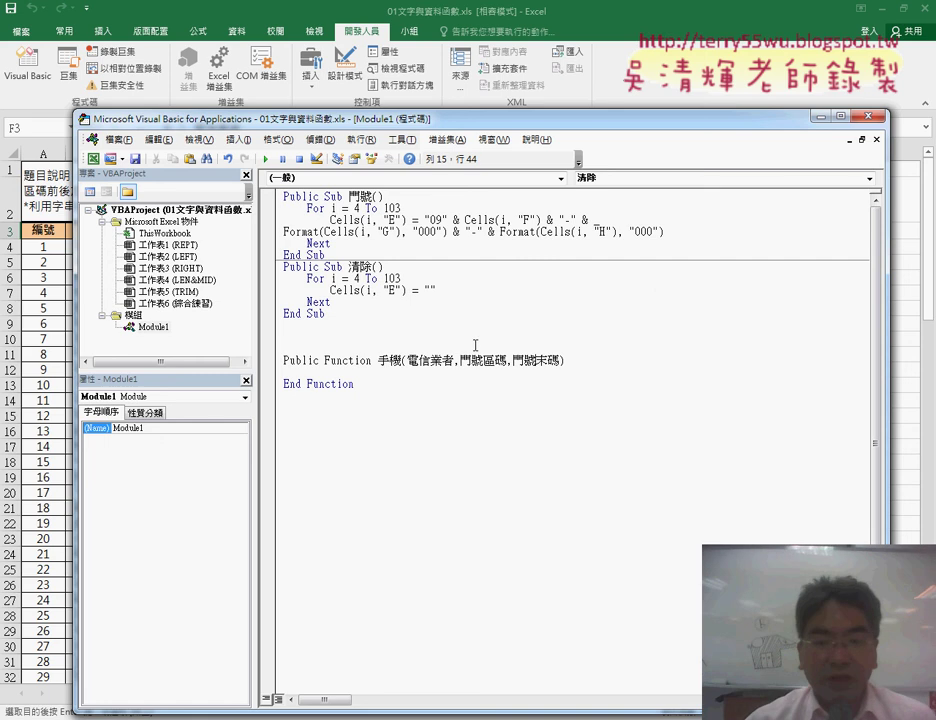
pyautogui.moveTo(366, 383); pyautogui.dragTo(284, 362)
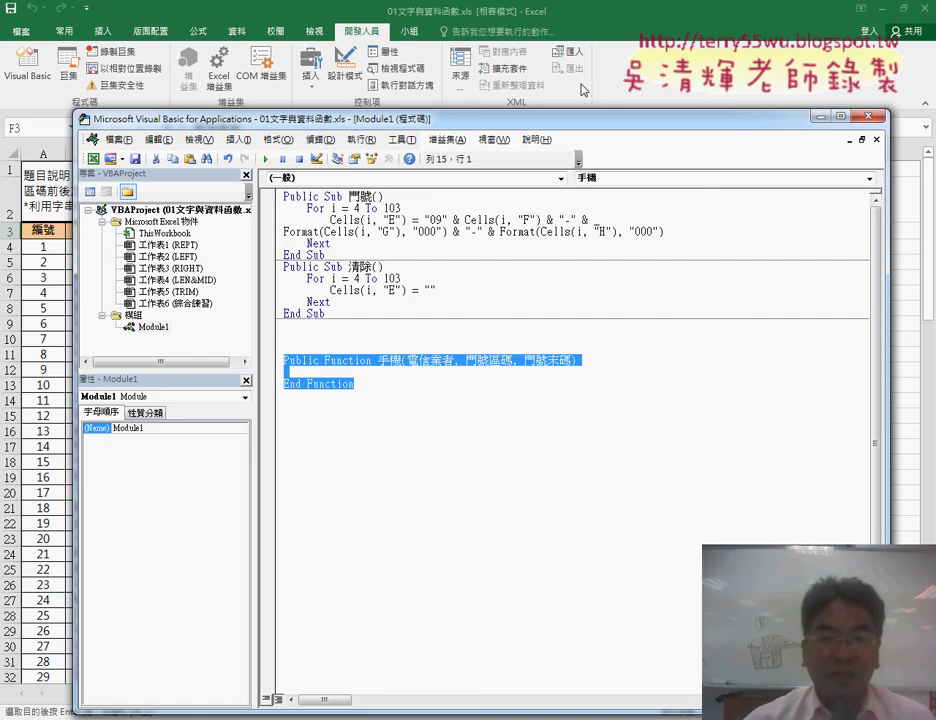
pyautogui.click(488, 11)
pyautogui.click(272, 248)
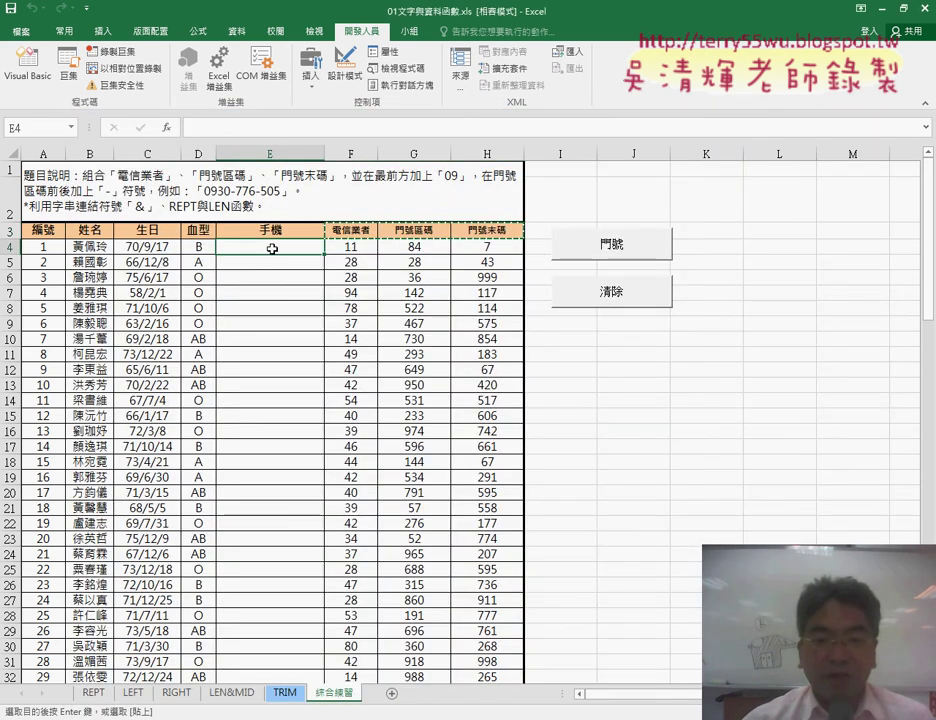
pyautogui.click(167, 127)
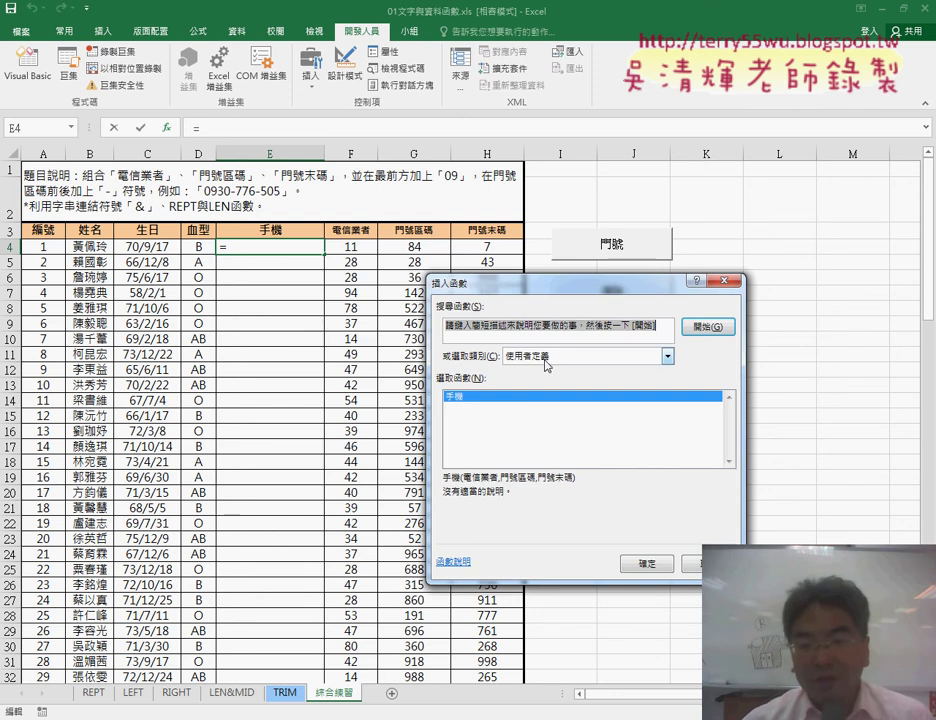
pyautogui.click(548, 358)
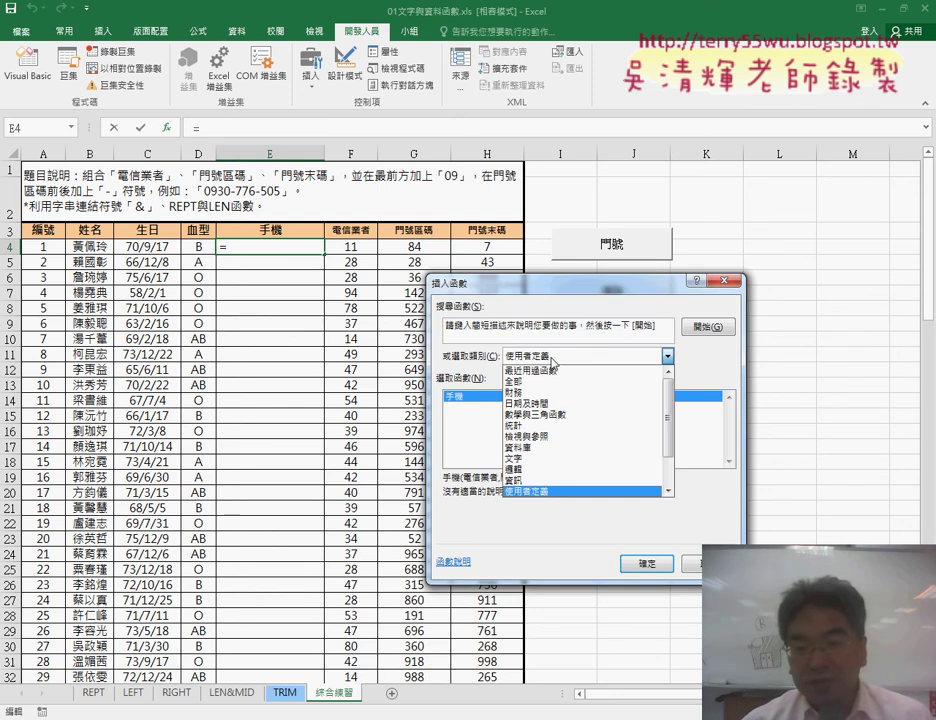
pyautogui.click(539, 494)
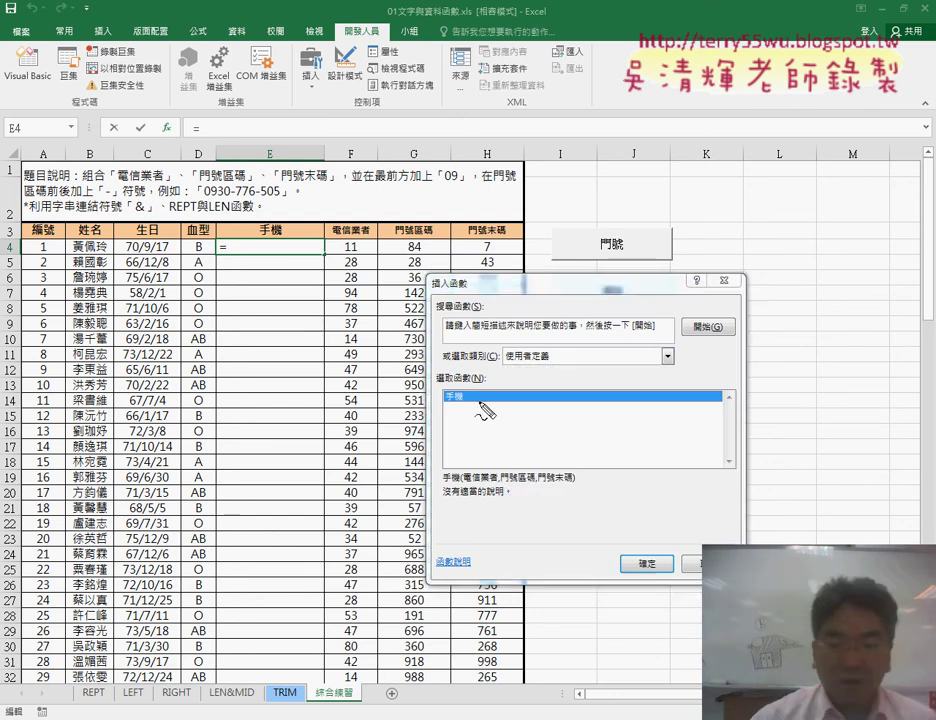
pyautogui.moveTo(470, 388)
pyautogui.mouseDown()
pyautogui.moveTo(442, 400)
pyautogui.moveTo(476, 404)
pyautogui.mouseUp()
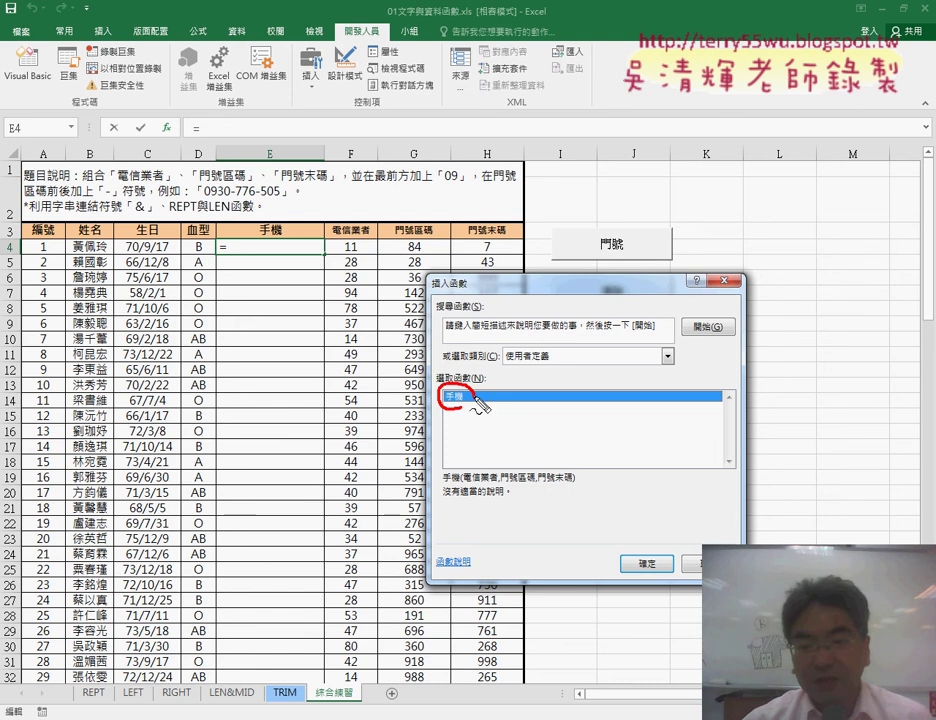
pyautogui.moveTo(516, 356)
pyautogui.mouseDown()
pyautogui.moveTo(508, 348)
pyautogui.moveTo(464, 384)
pyautogui.mouseUp()
pyautogui.press('Escape')
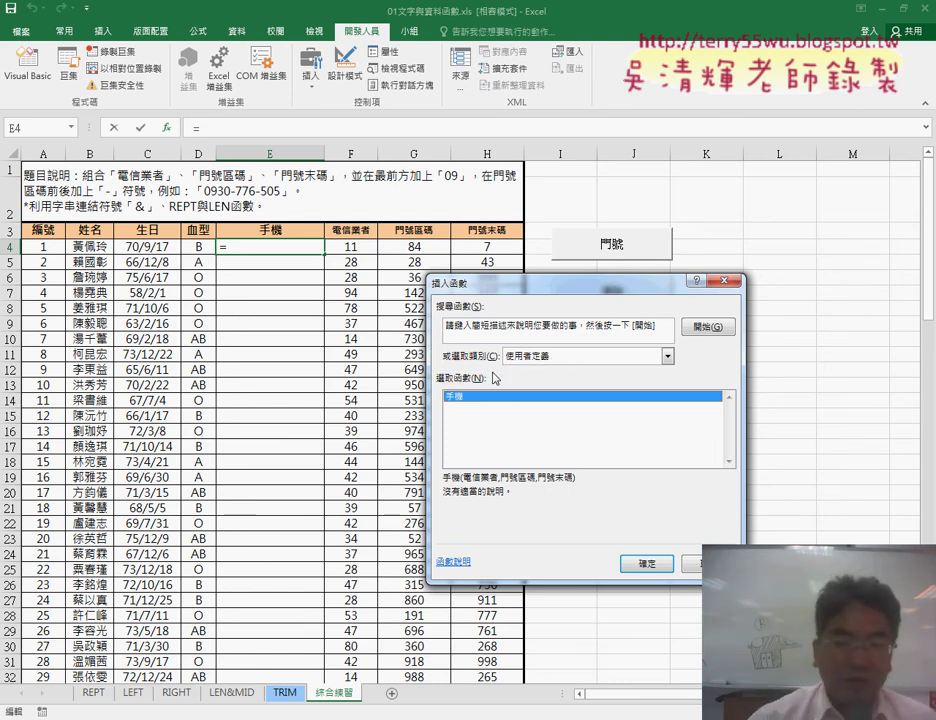
pyautogui.click(646, 563)
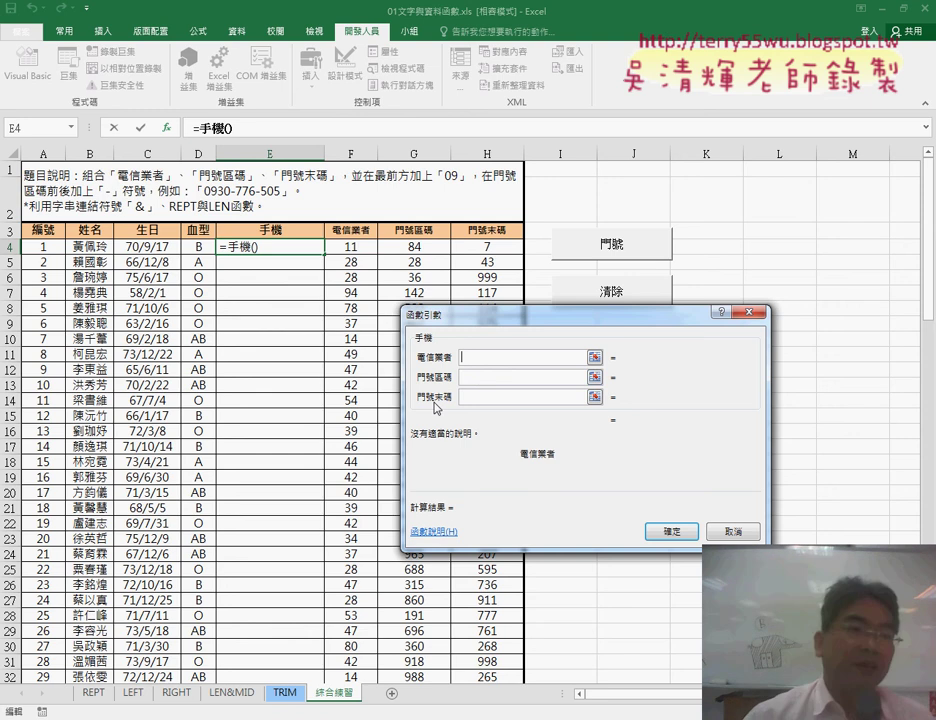
pyautogui.click(355, 248)
pyautogui.press('Tab')
pyautogui.click(414, 247)
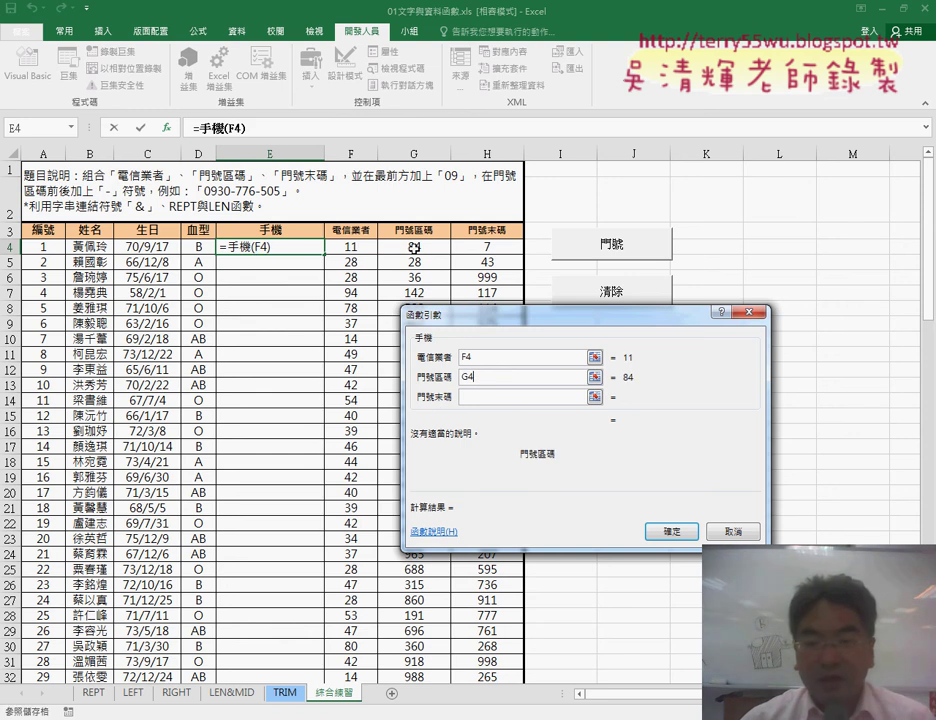
pyautogui.click(464, 396)
pyautogui.click(487, 246)
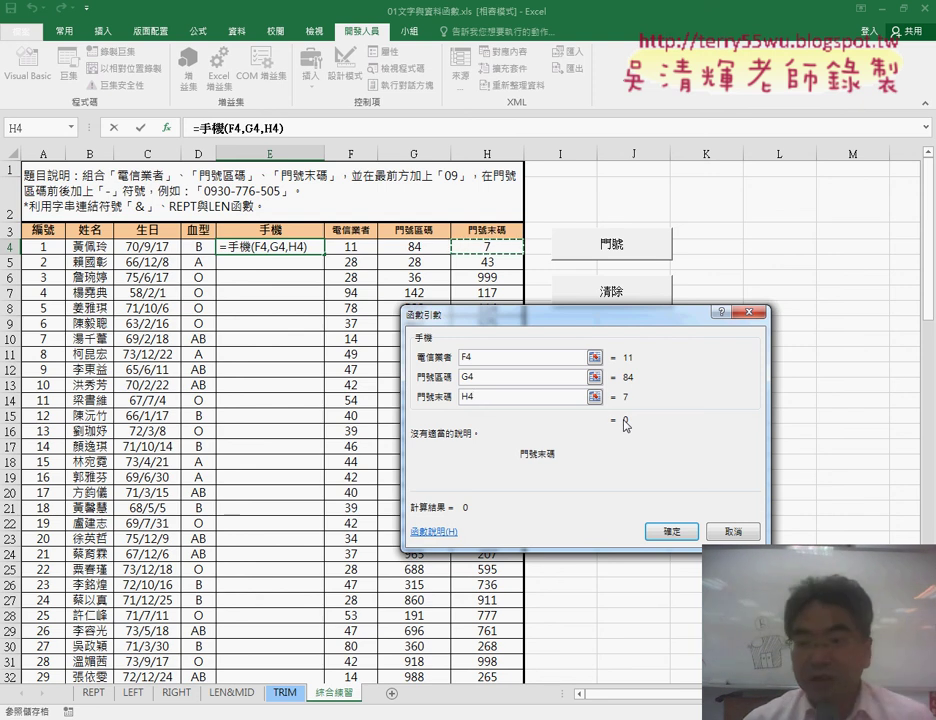
pyautogui.click(733, 531)
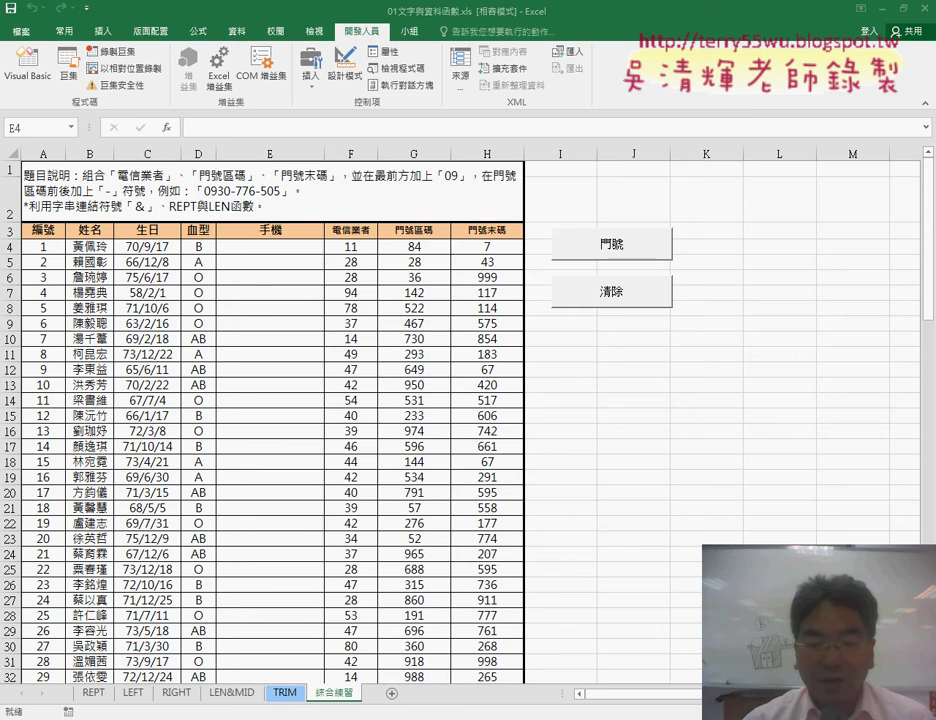
# Step: Return to the VBA editor and start an indented line inside the 手機 function
pyautogui.moveTo(260, 716)
pyautogui.click(363, 643)
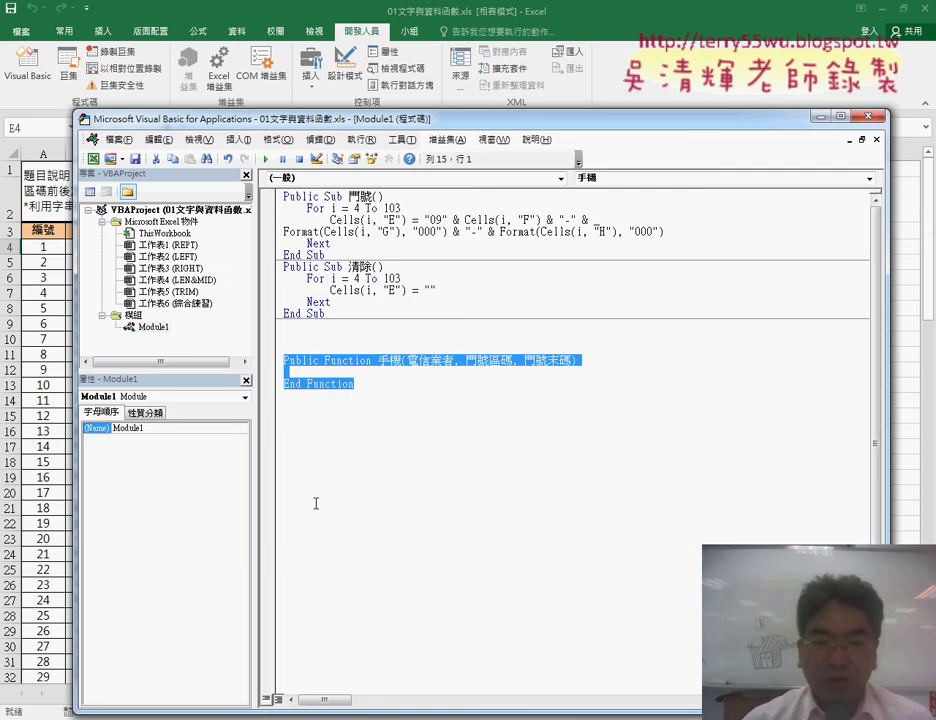
pyautogui.hotkey('alt', 'F11')
pyautogui.click(413, 261)
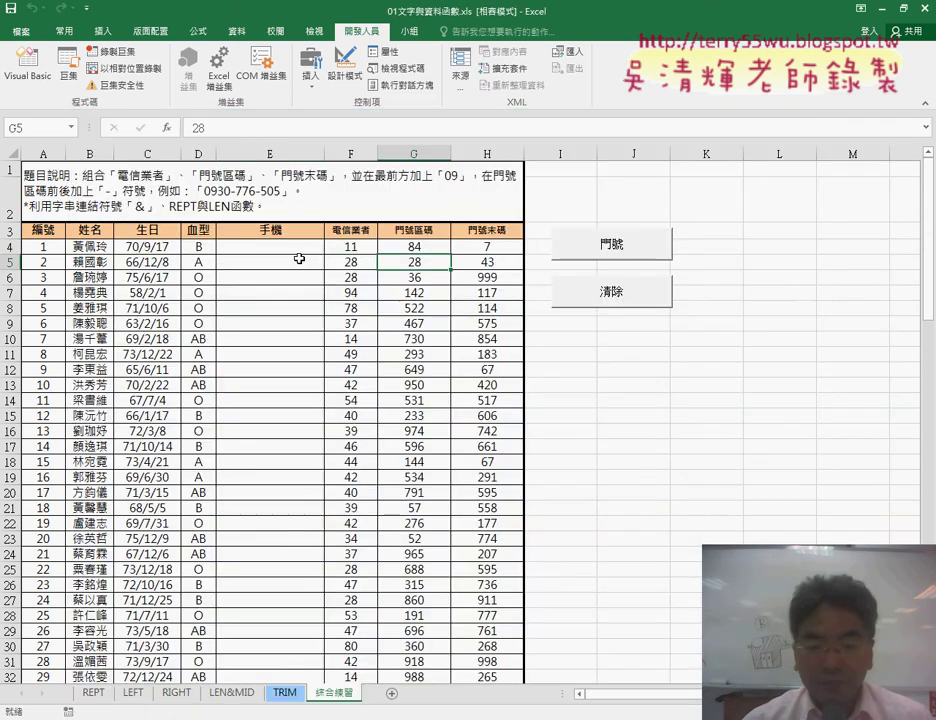
pyautogui.moveTo(260, 716)
pyautogui.click(516, 640)
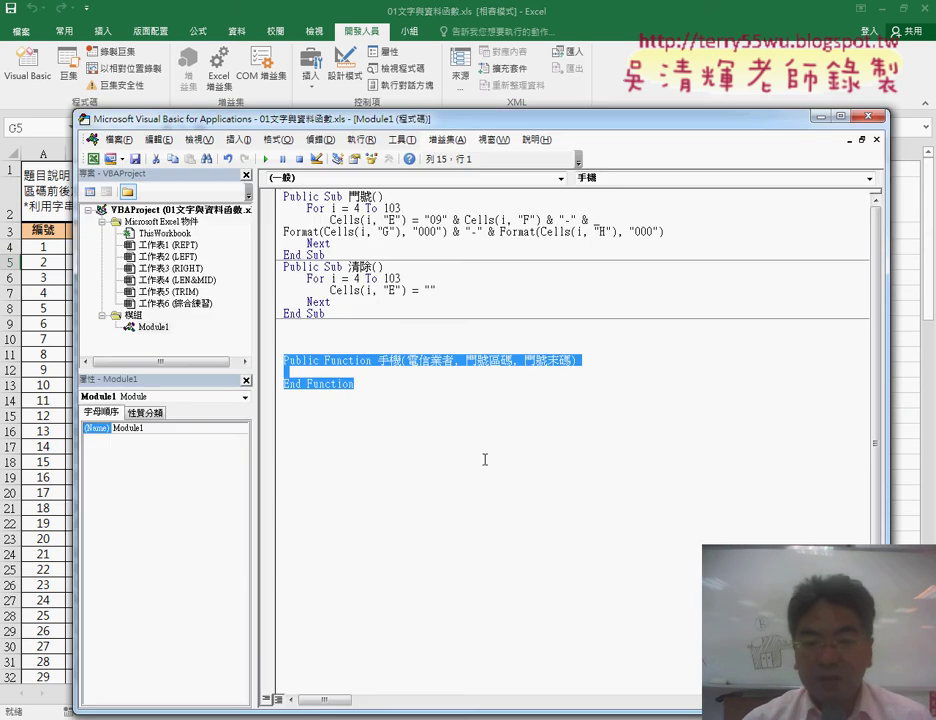
pyautogui.click(521, 378)
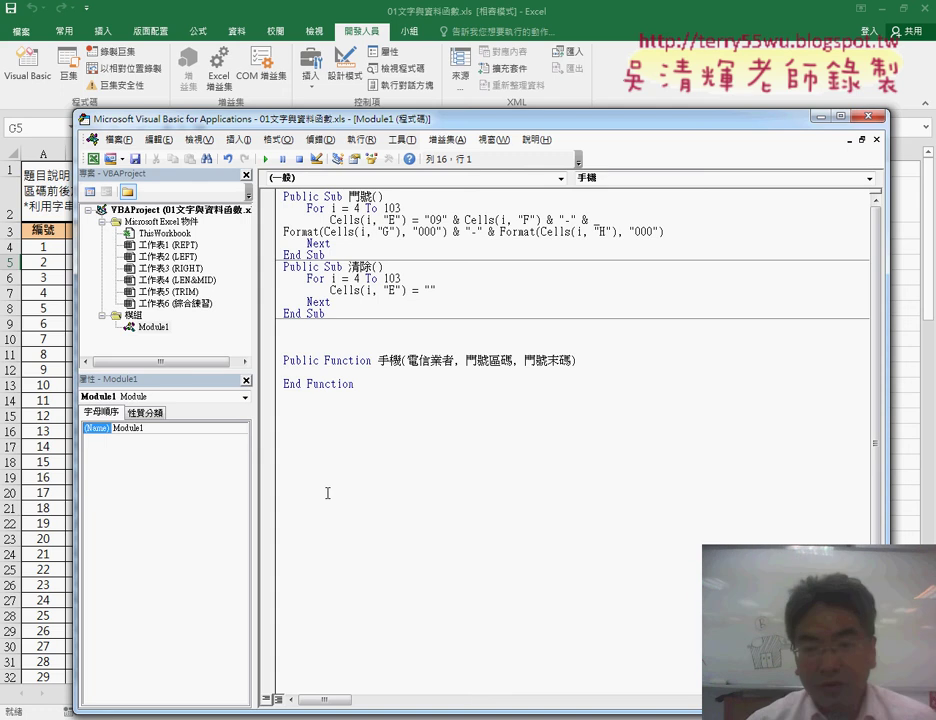
pyautogui.press('Left')
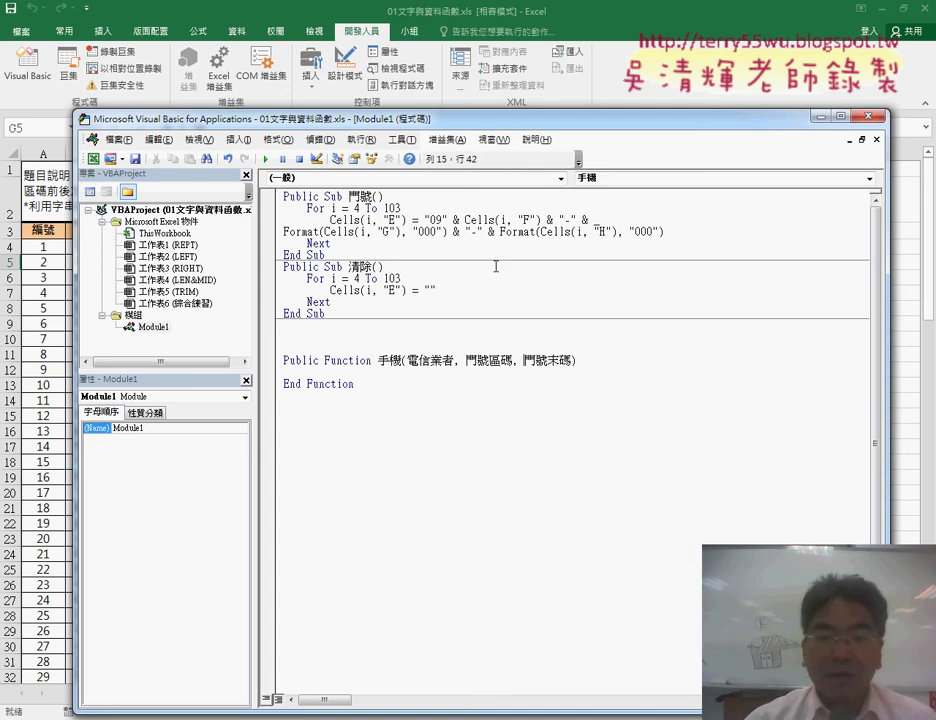
pyautogui.moveTo(478, 128); pyautogui.dragTo(523, 193)
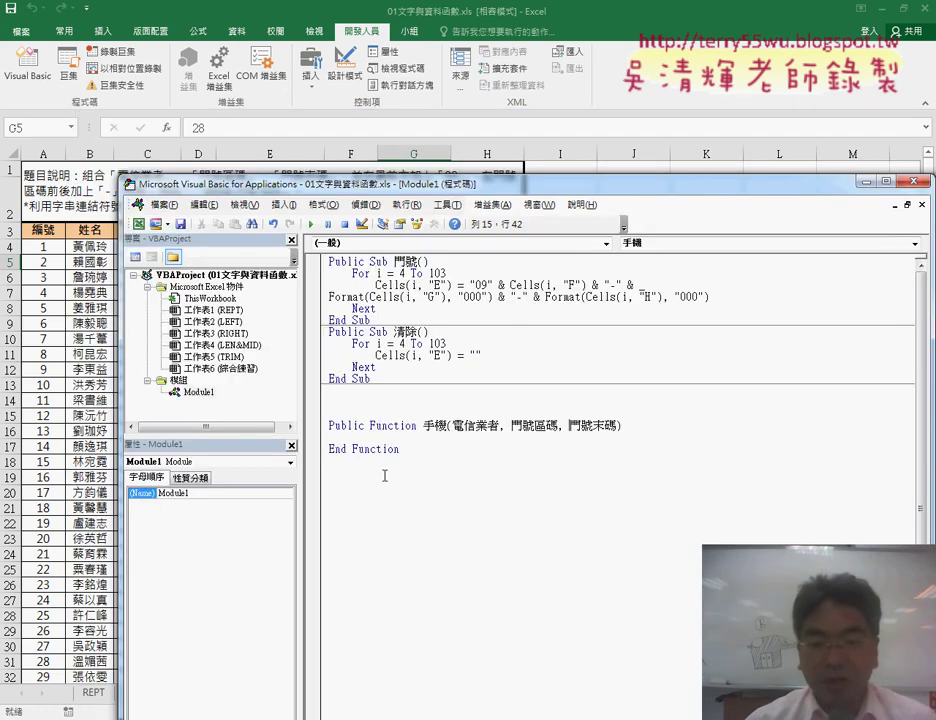
pyautogui.click(357, 432)
pyautogui.press('Tab')
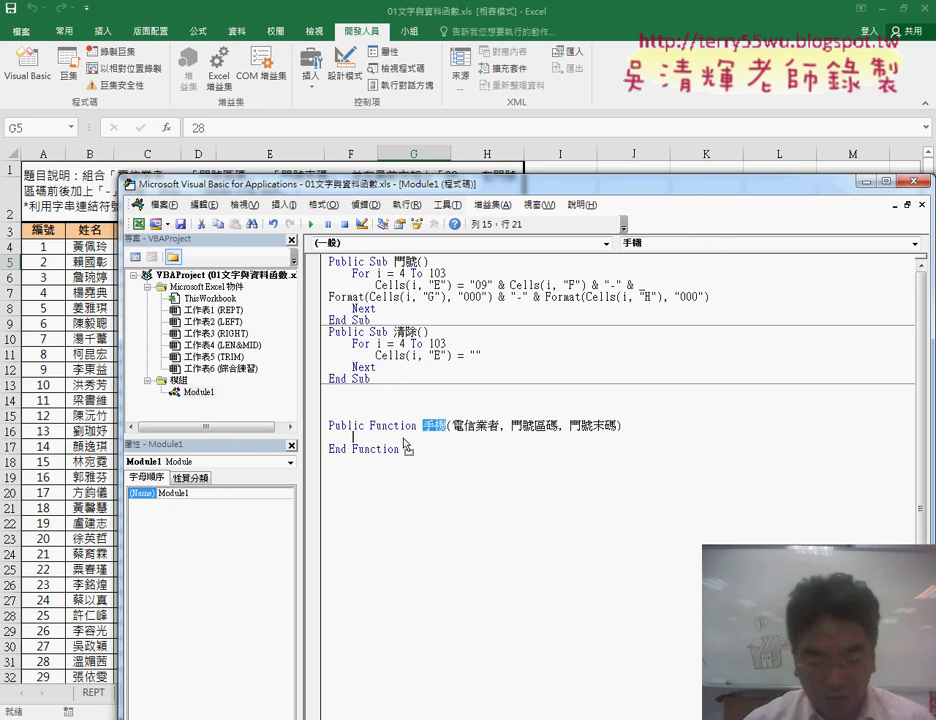
# Step: Begin the function body with 手機 = "09" & 電信業者
pyautogui.moveTo(407, 447); pyautogui.dragTo(408, 446)
pyautogui.write('手機=')
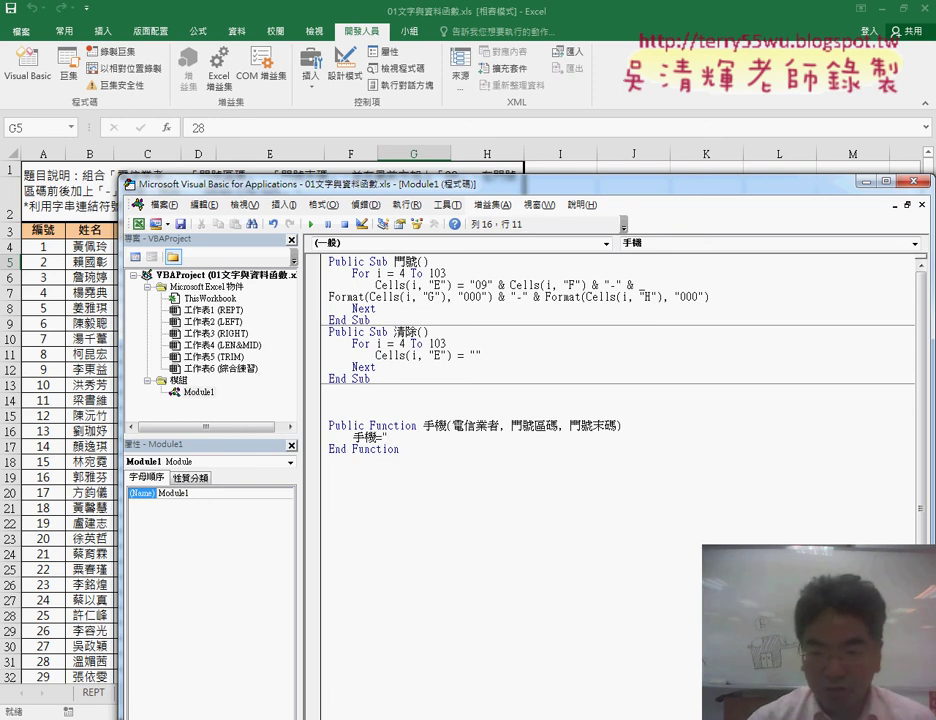
pyautogui.write('09"')
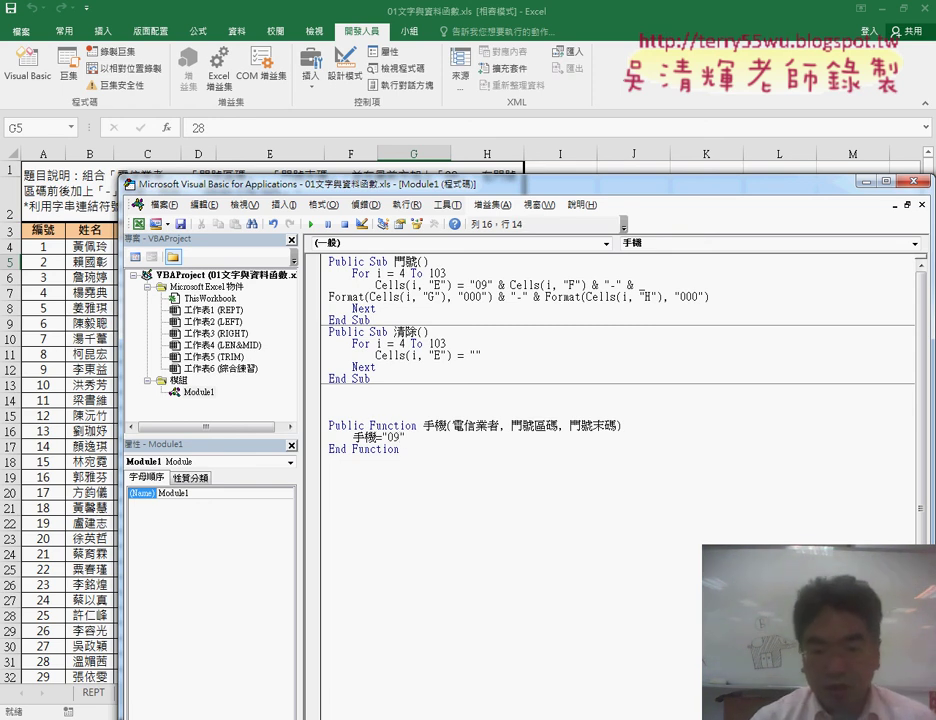
pyautogui.write(' &')
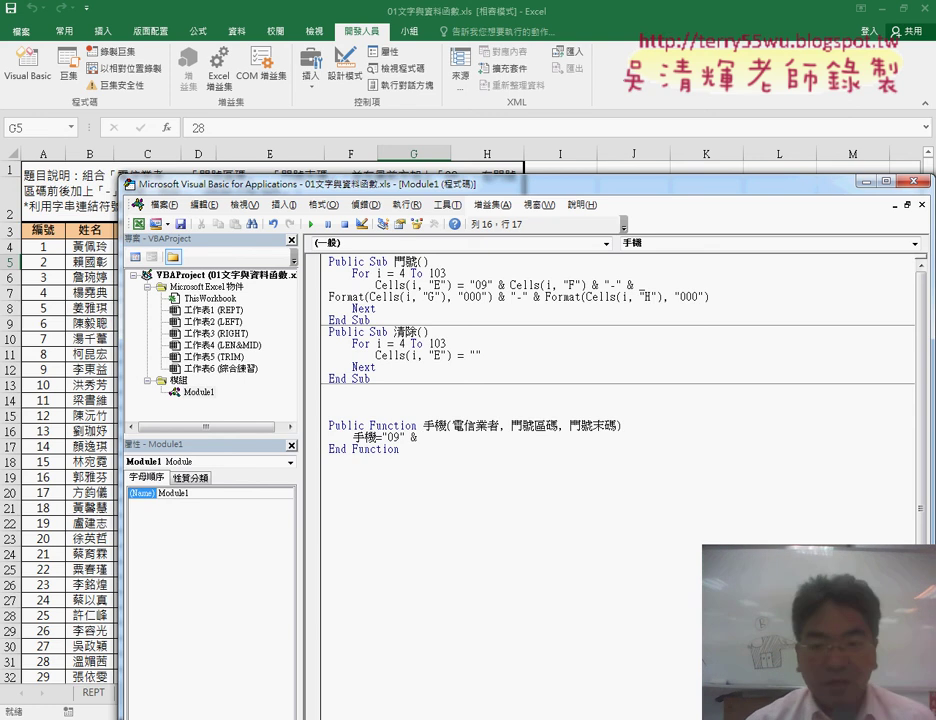
pyautogui.moveTo(469, 189); pyautogui.dragTo(470, 288)
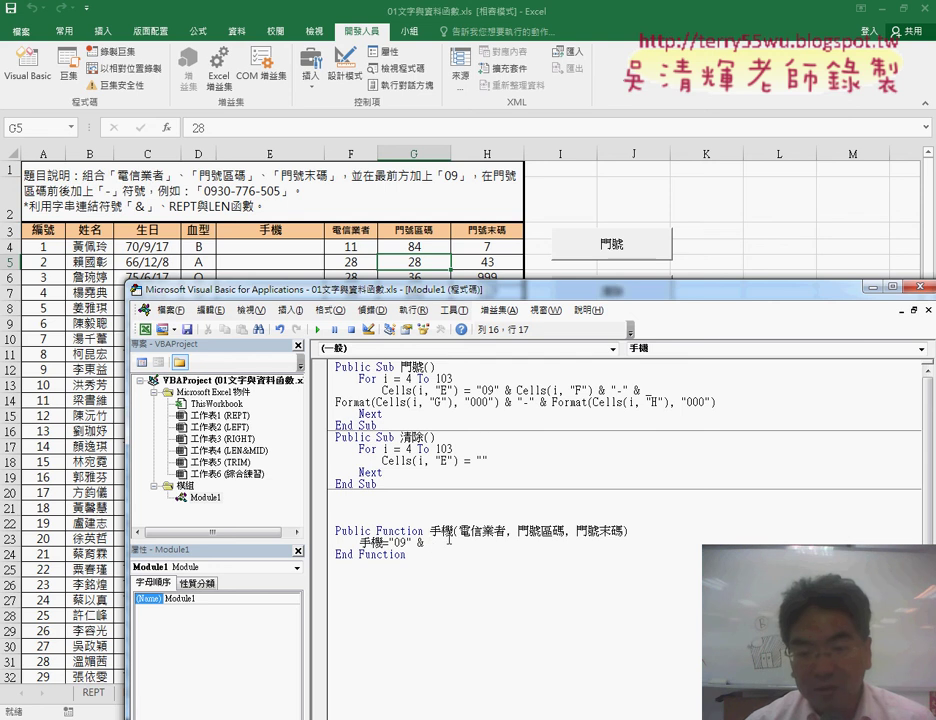
pyautogui.click(461, 455)
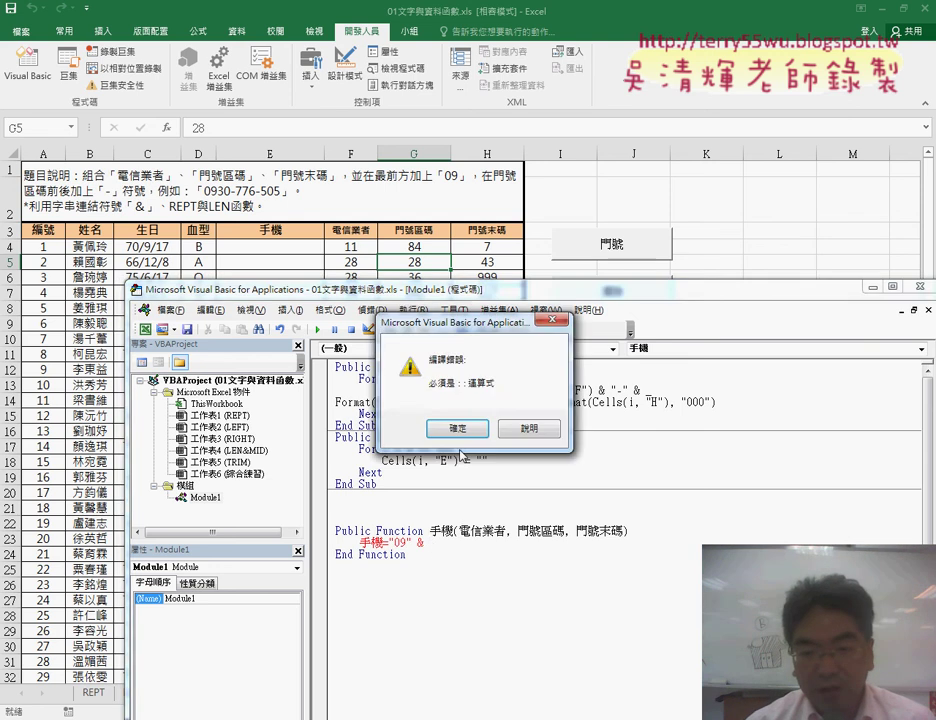
pyautogui.click(456, 430)
pyautogui.moveTo(459, 531)
pyautogui.mouseDown()
pyautogui.moveTo(506, 531)
pyautogui.moveTo(439, 548)
pyautogui.mouseUp()
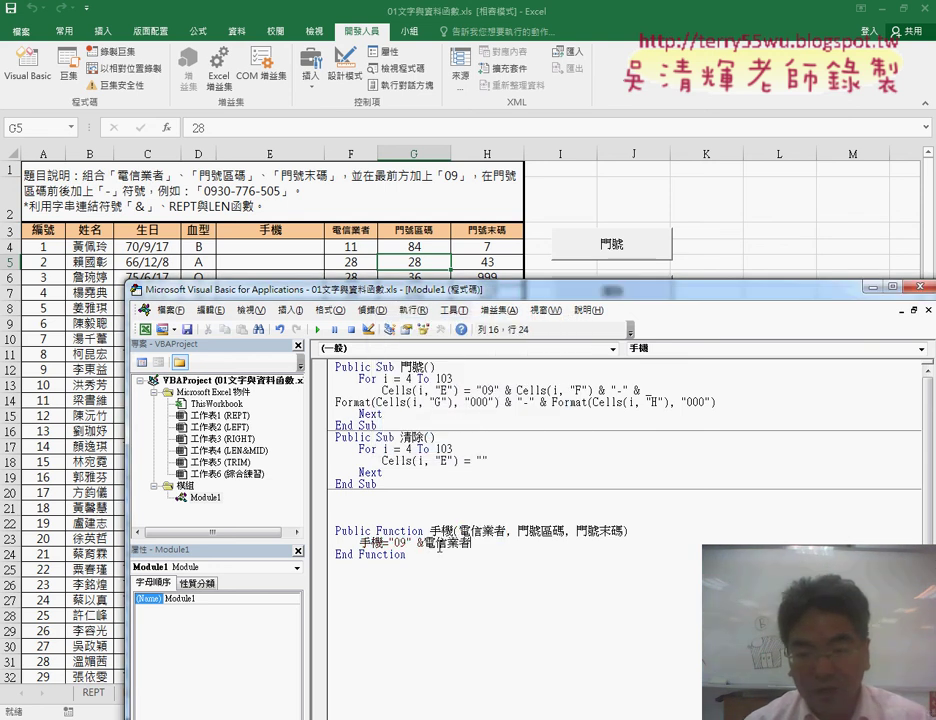
pyautogui.click(509, 543)
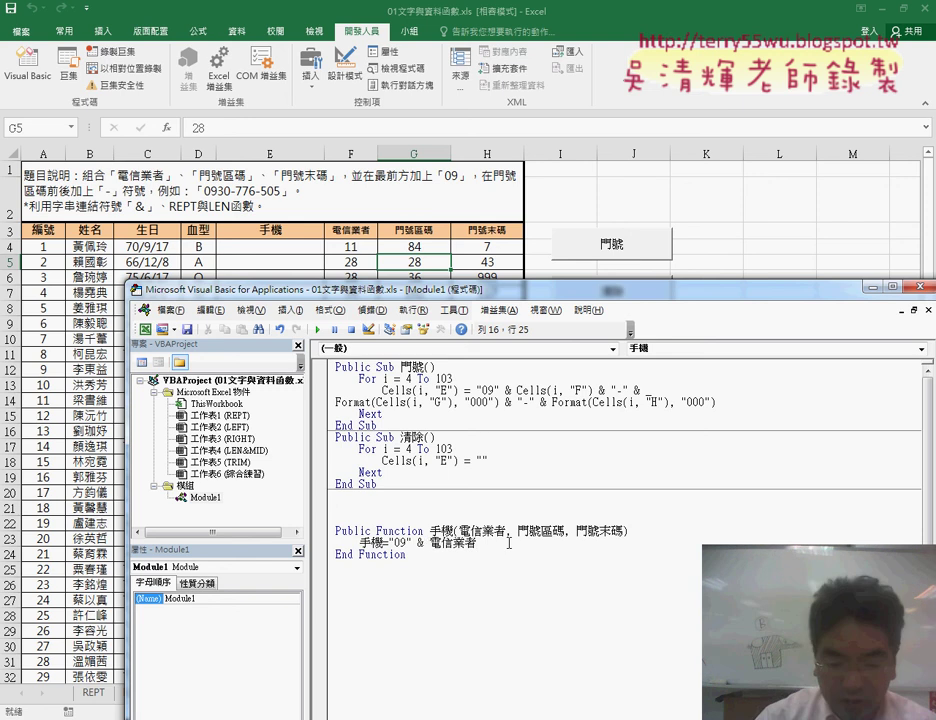
# Step: Append & "-" & Format(門號區碼, "000") and select that dash-and-Format part
pyautogui.write(' &')
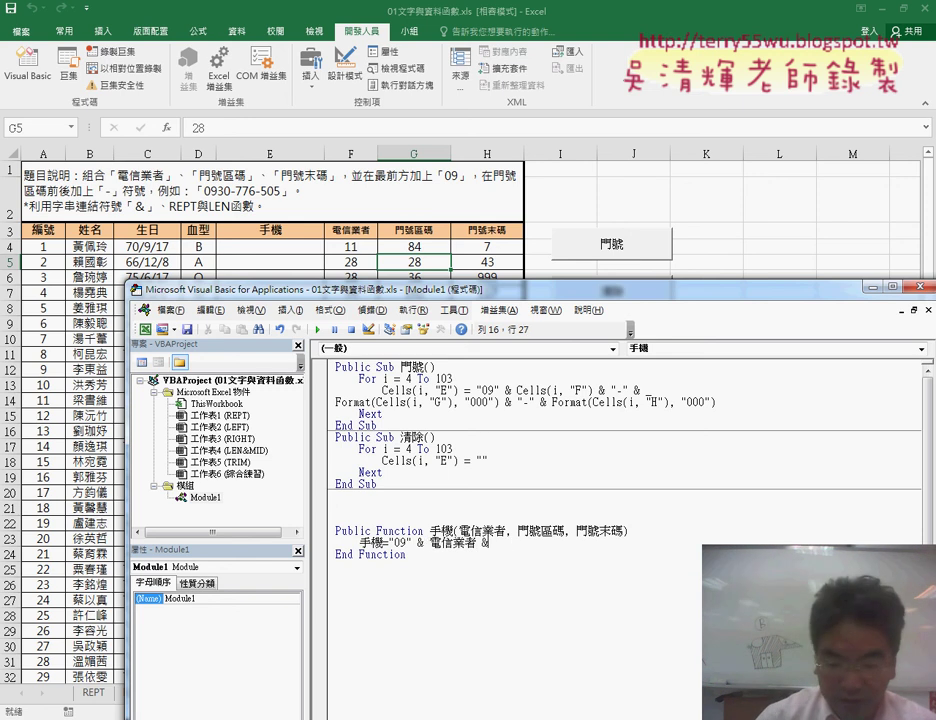
pyautogui.write('"-"&')
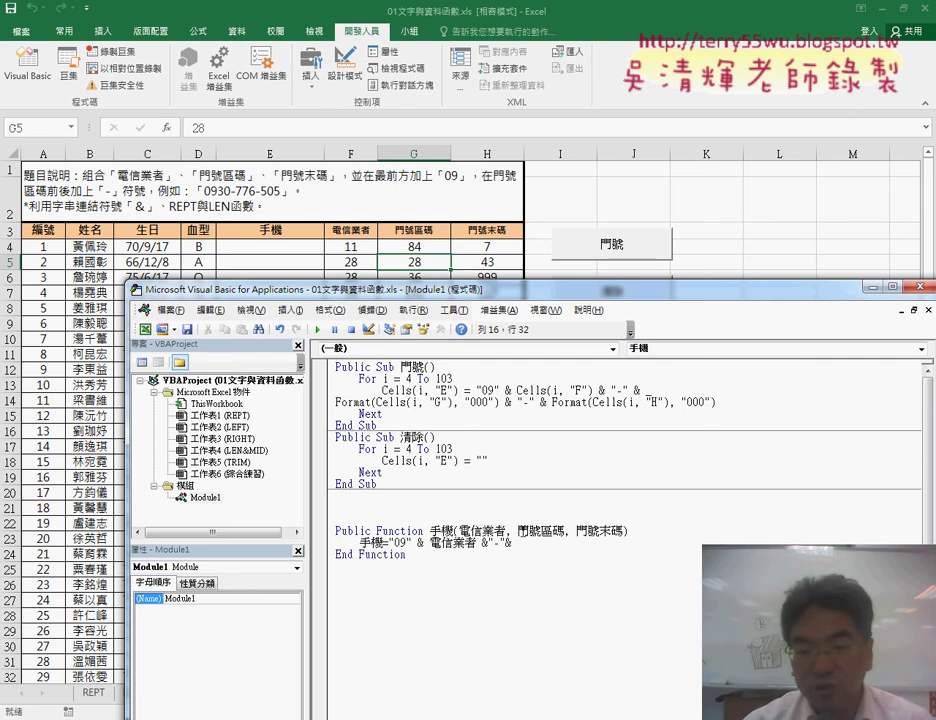
pyautogui.click(521, 531)
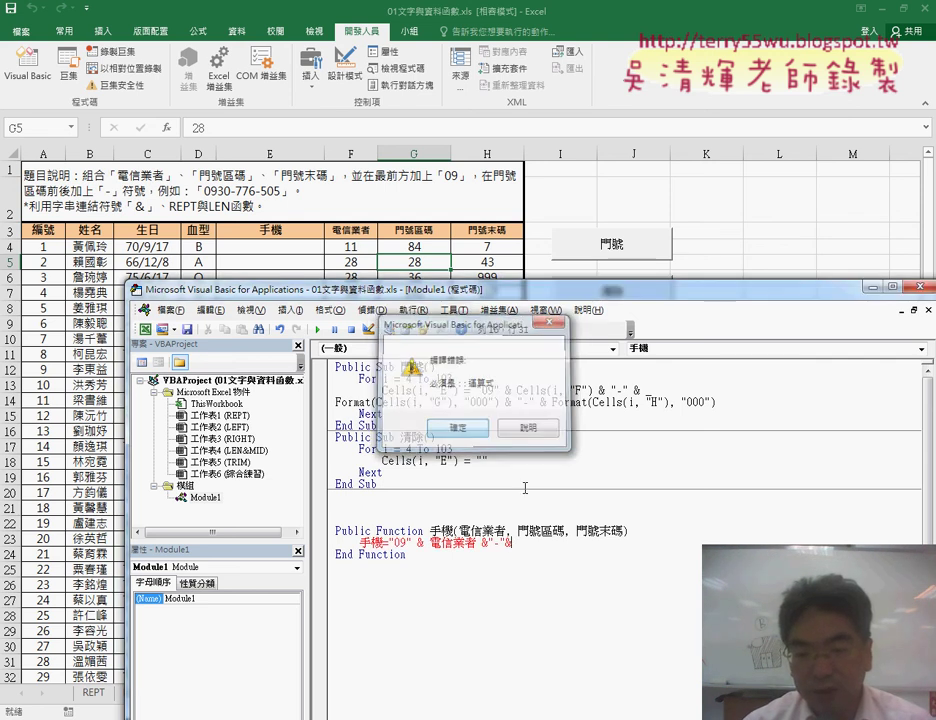
pyautogui.press('Return')
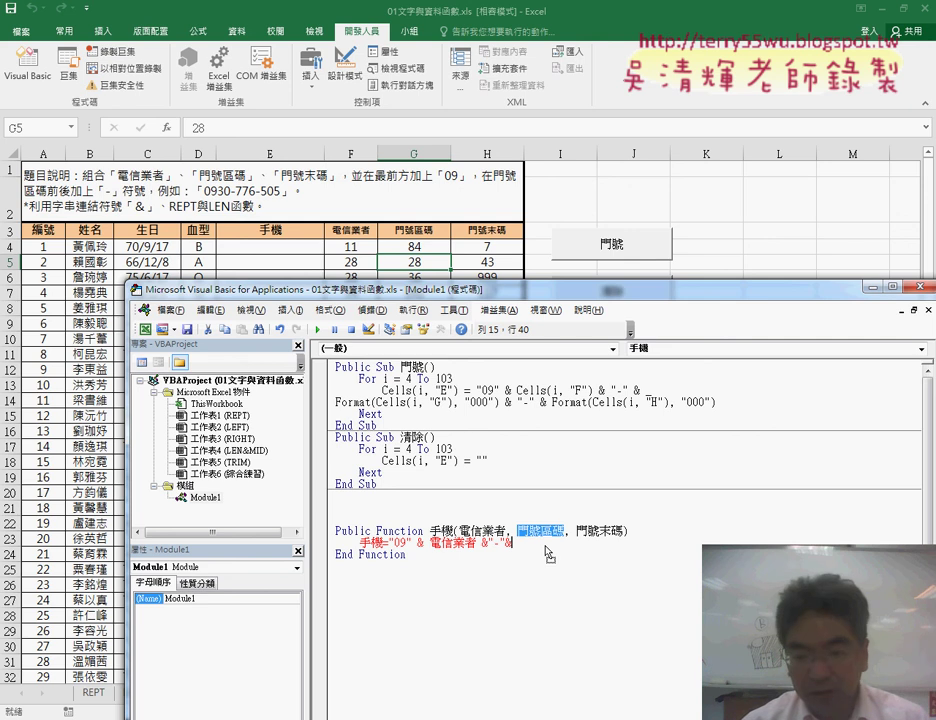
pyautogui.click(540, 548)
pyautogui.write('門號區碼')
pyautogui.click(515, 545)
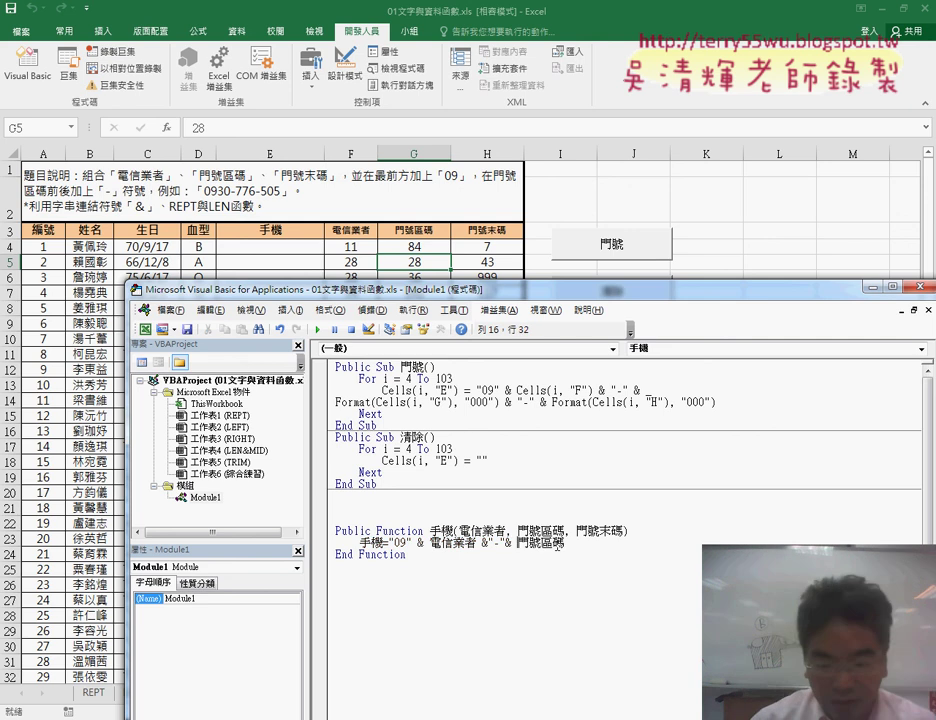
pyautogui.write('format')
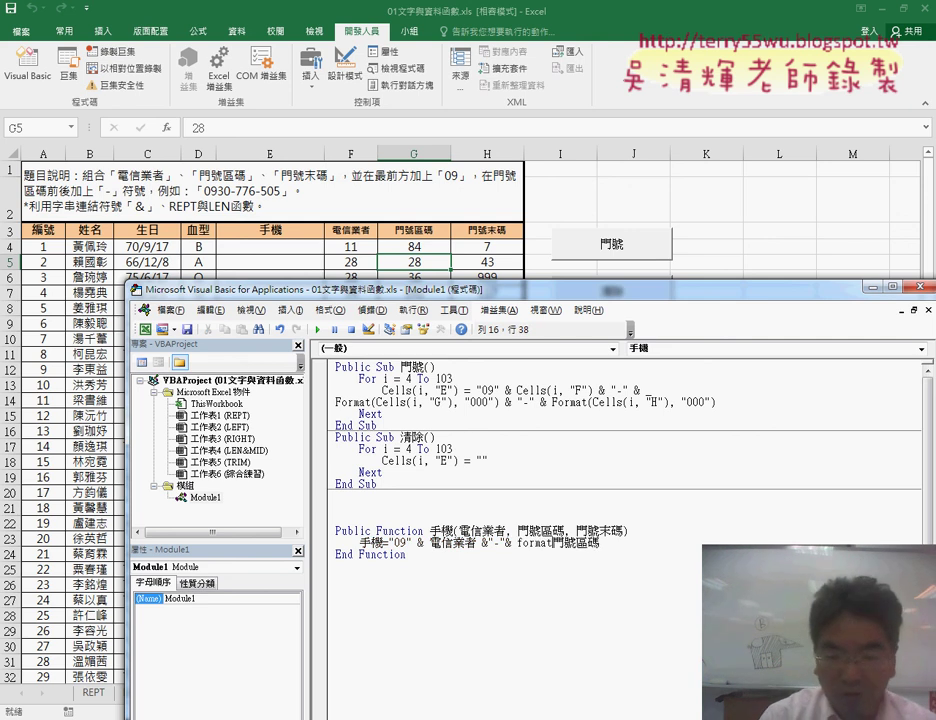
pyautogui.write('(')
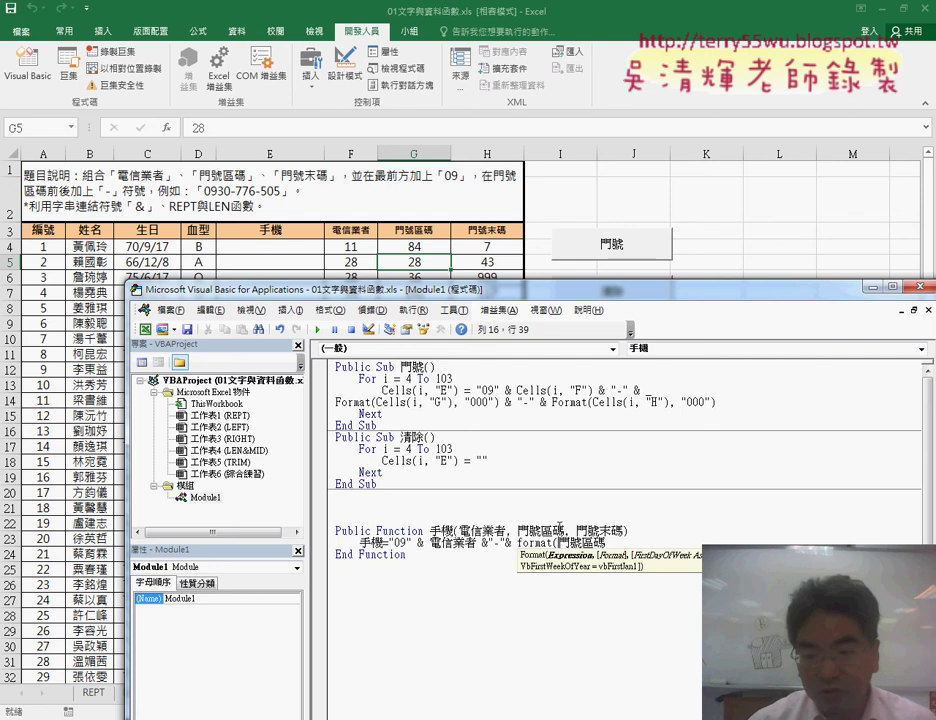
pyautogui.click(623, 542)
pyautogui.write(',')
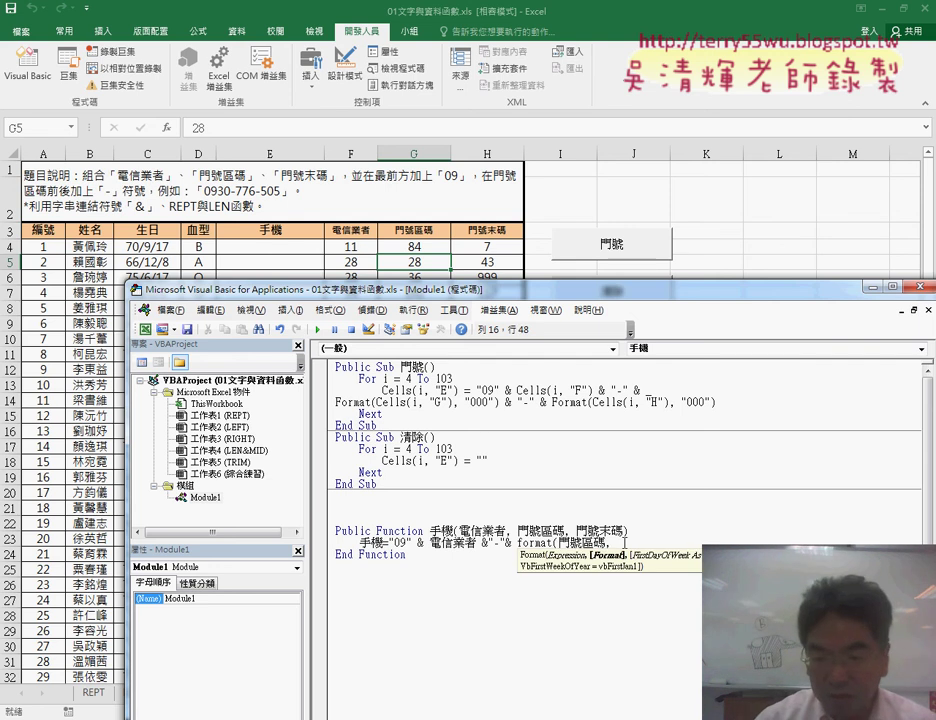
pyautogui.write('"00')
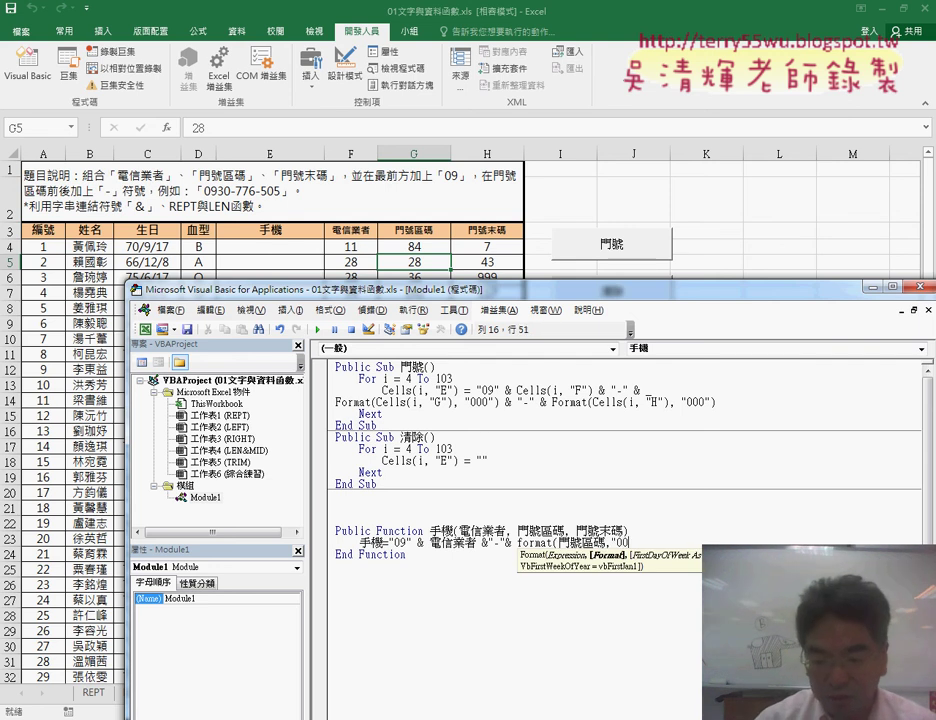
pyautogui.write('0')
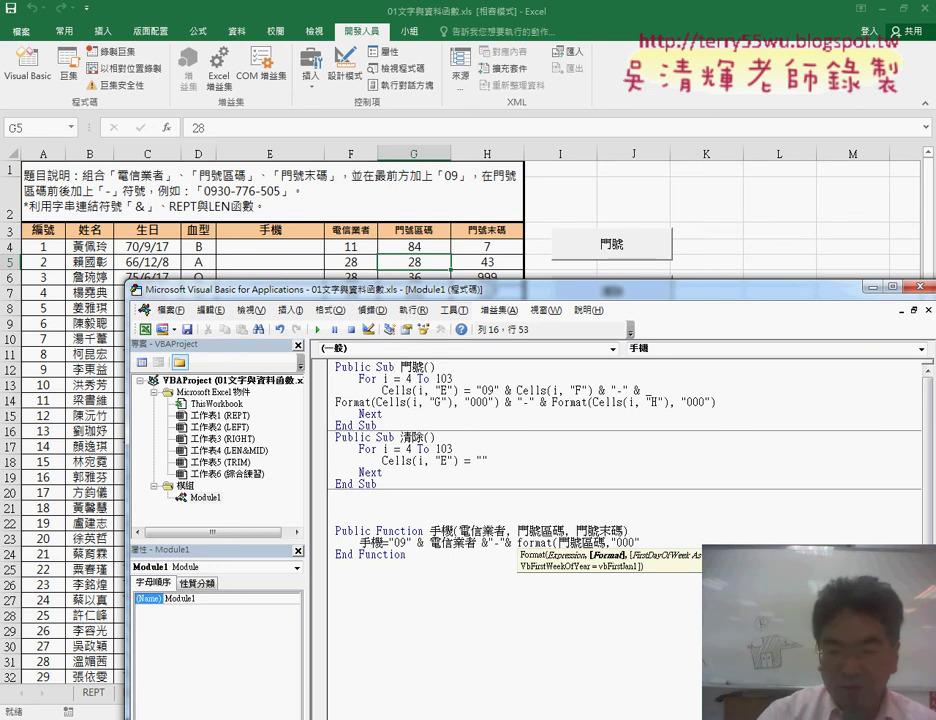
pyautogui.write('")')
pyautogui.click(603, 578)
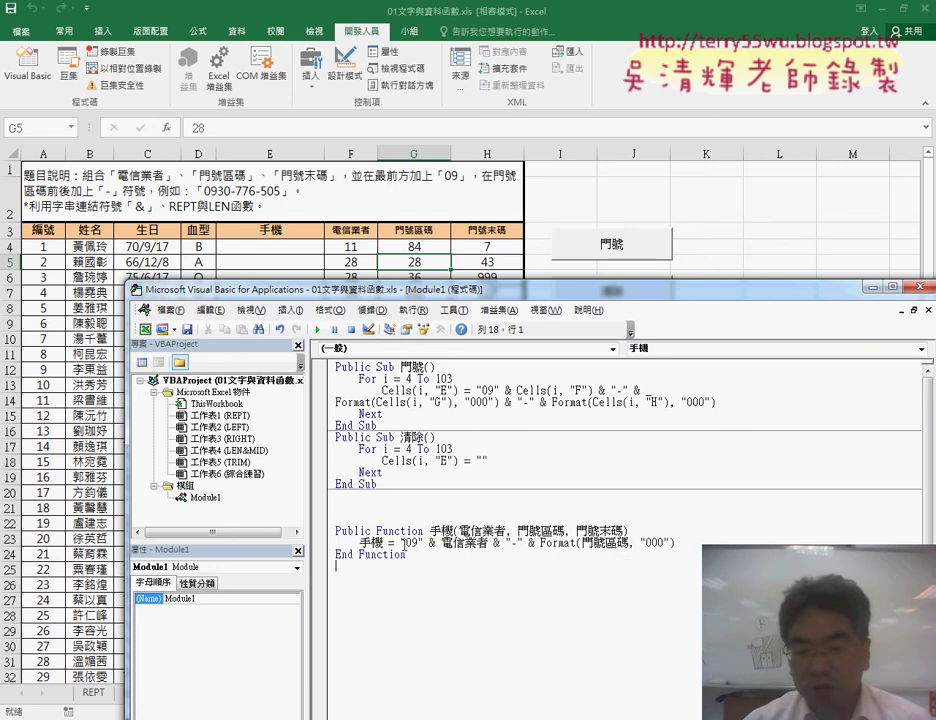
pyautogui.moveTo(402, 543); pyautogui.dragTo(672, 543)
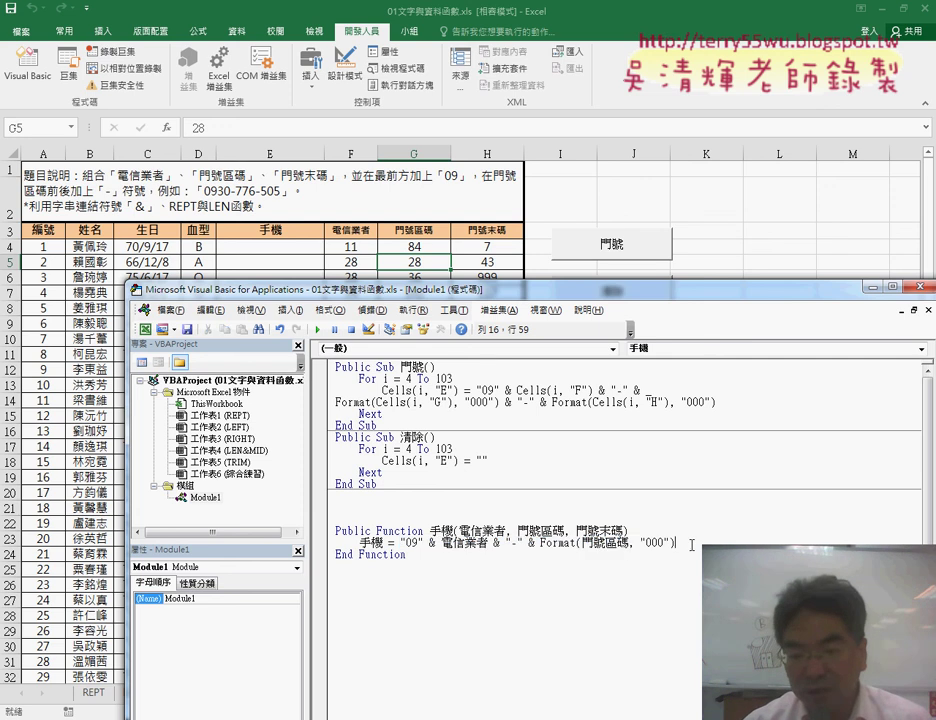
pyautogui.moveTo(676, 543); pyautogui.dragTo(529, 543)
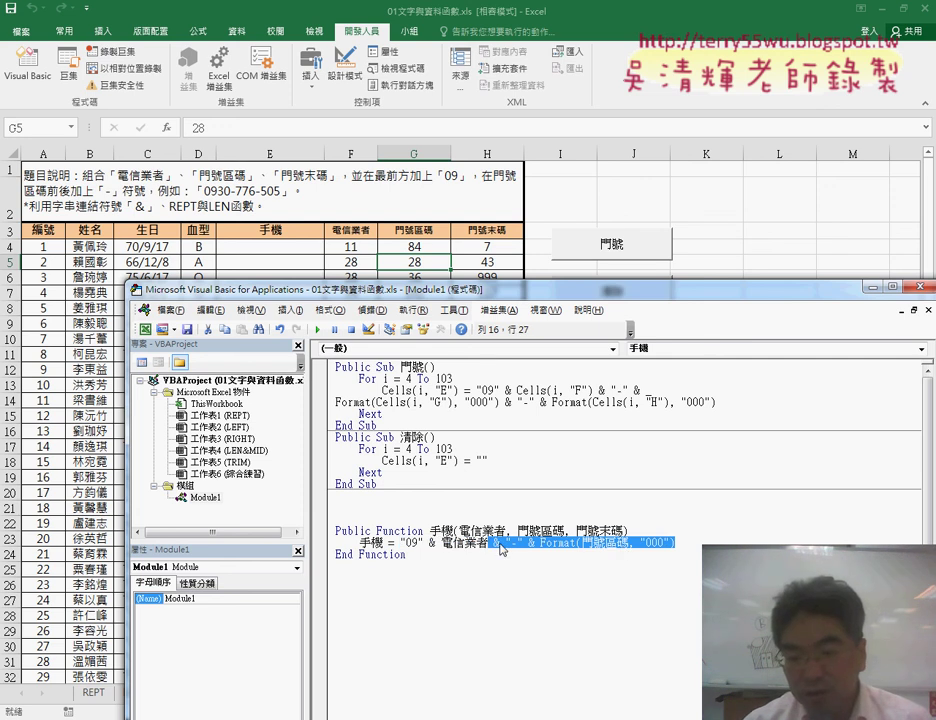
# Step: Duplicate & "-" & Format(門號區碼, "000") at the end of the 手機 line
pyautogui.hotkey('ctrl', 'c')
pyautogui.click(697, 546)
pyautogui.hotkey('ctrl', 'v')
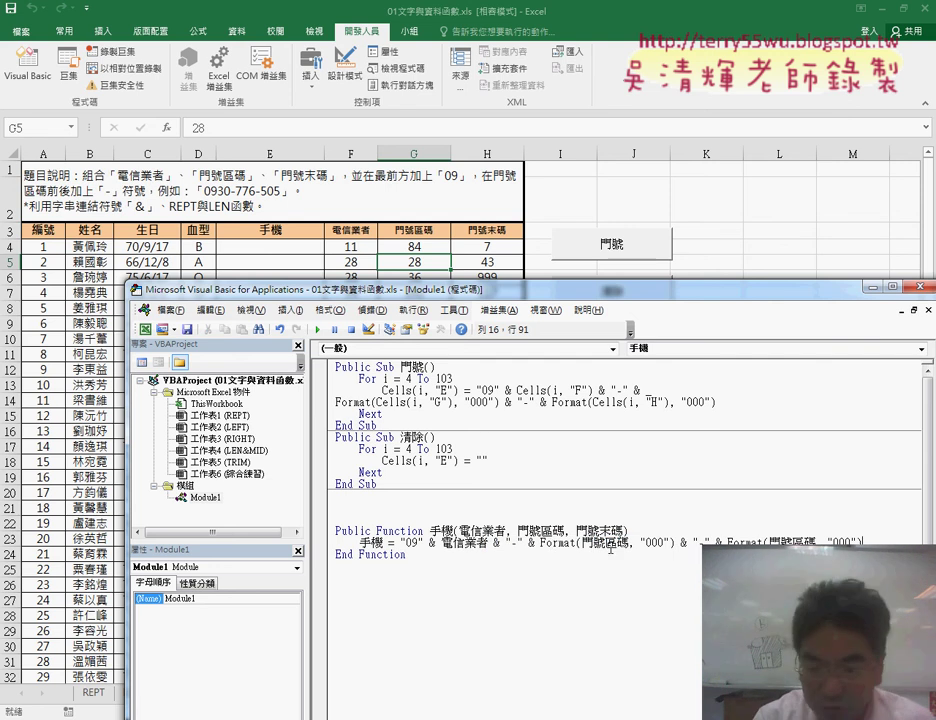
pyautogui.hotkey('ctrl', 'z')
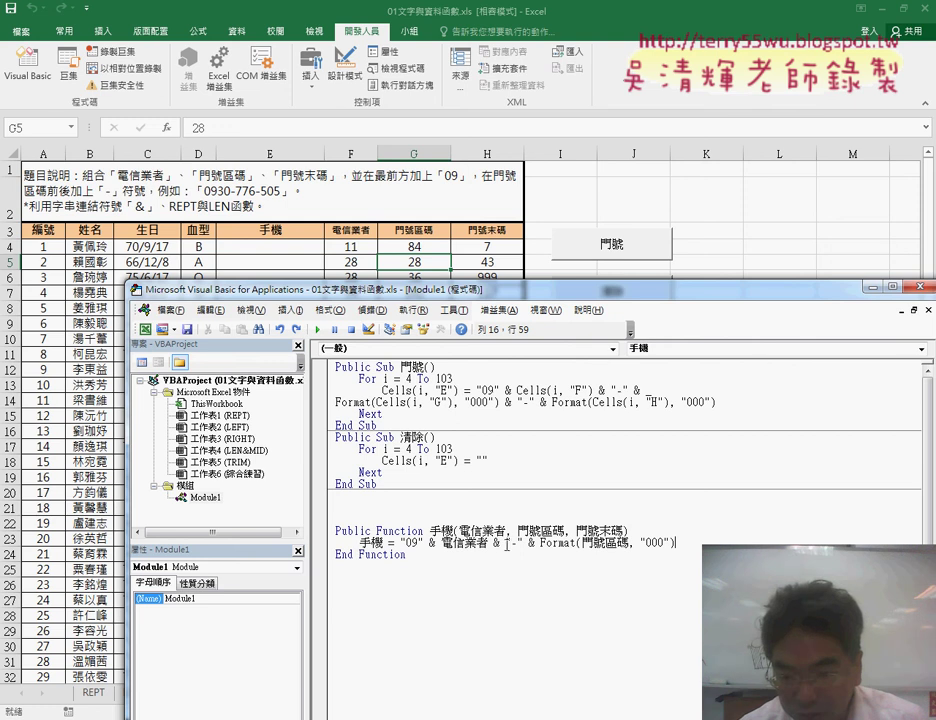
pyautogui.doubleClick(512, 543)
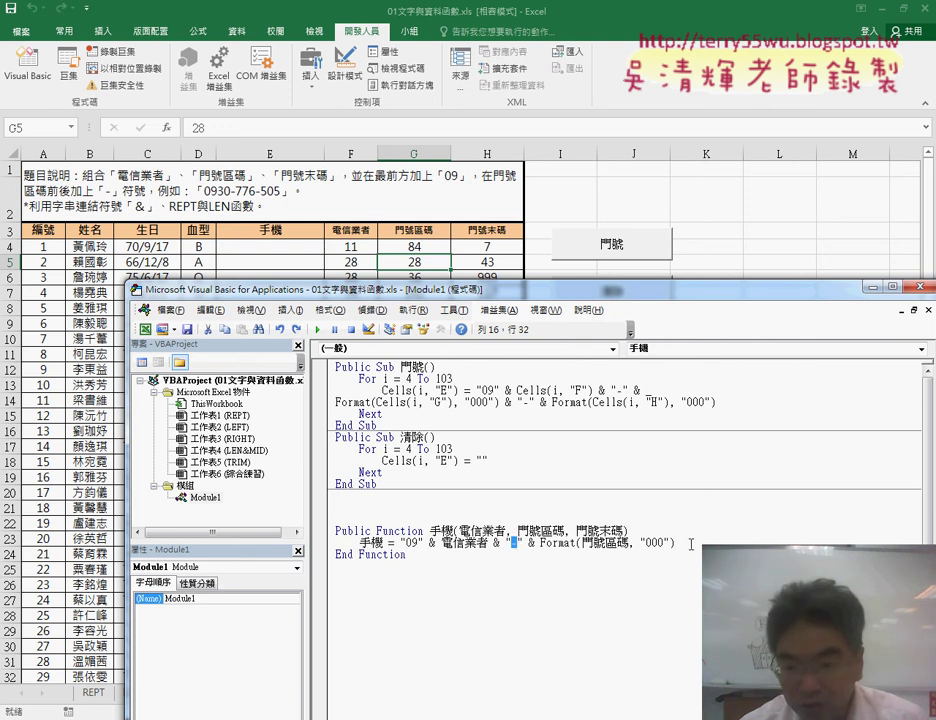
pyautogui.moveTo(700, 543)
pyautogui.mouseDown()
pyautogui.moveTo(508, 531)
pyautogui.moveTo(489, 543)
pyautogui.mouseUp()
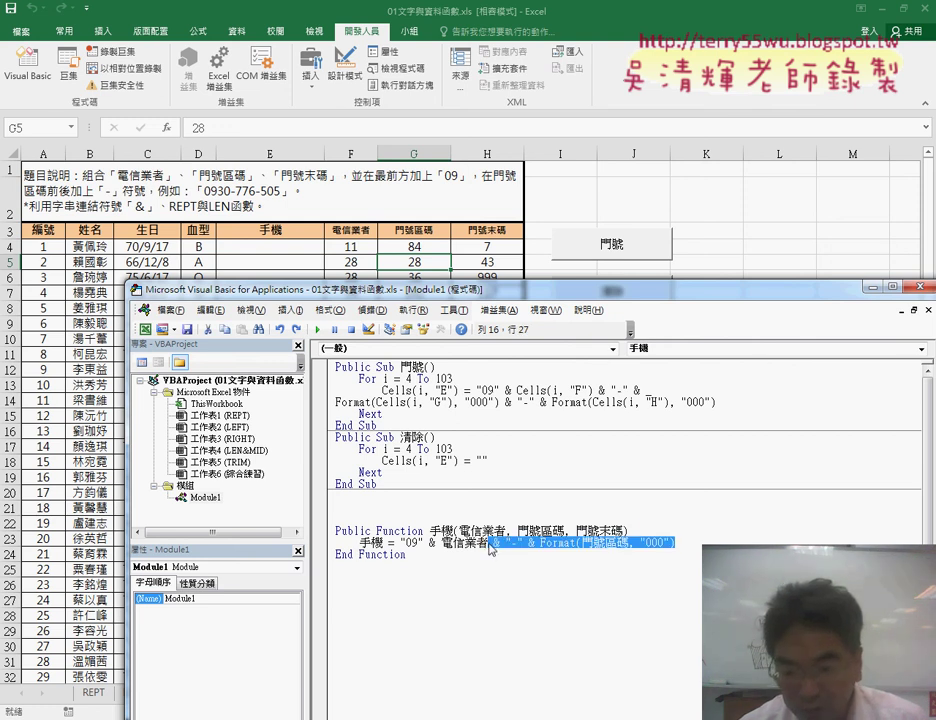
pyautogui.hotkey('ctrl', 'c')
pyautogui.click(697, 544)
pyautogui.hotkey('ctrl', 'v')
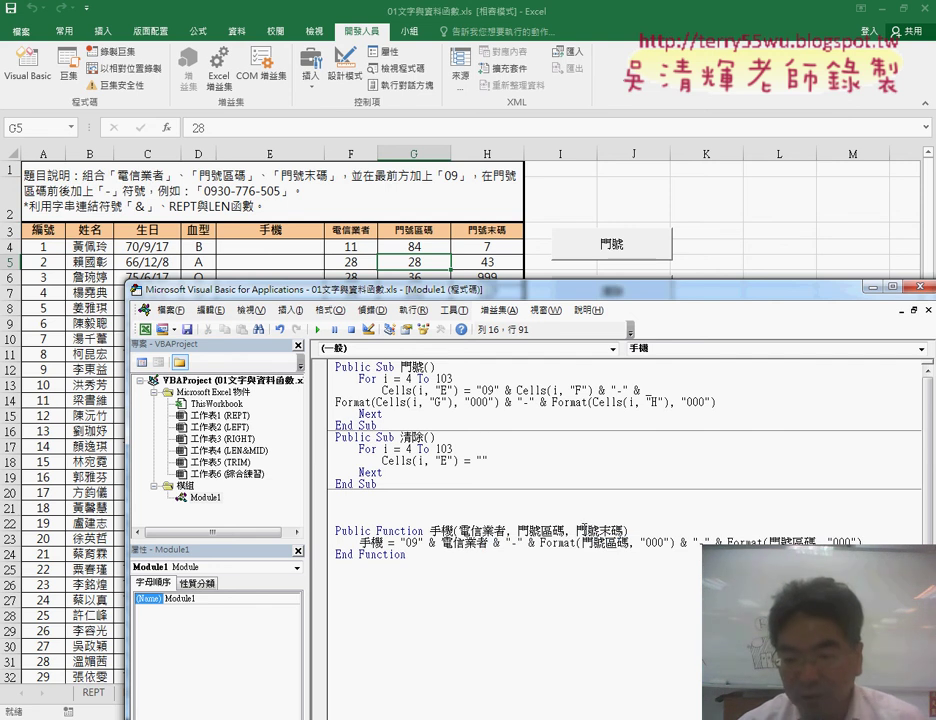
# Step: Change the pasted 門號區碼 to 門號末碼 to finish the formula
pyautogui.doubleClick(600, 531)
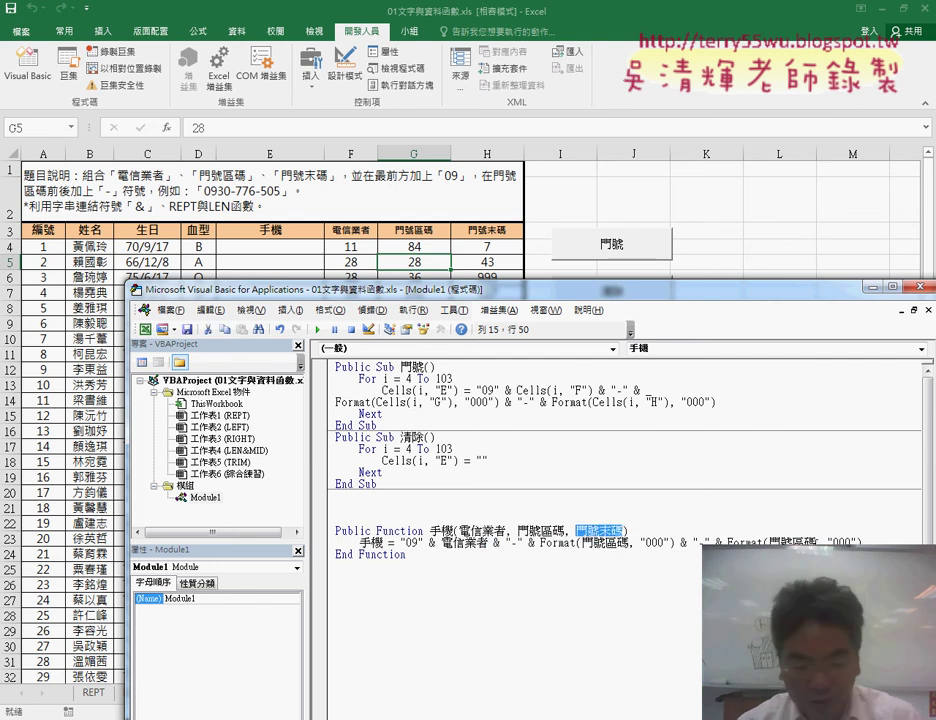
pyautogui.doubleClick(785, 542)
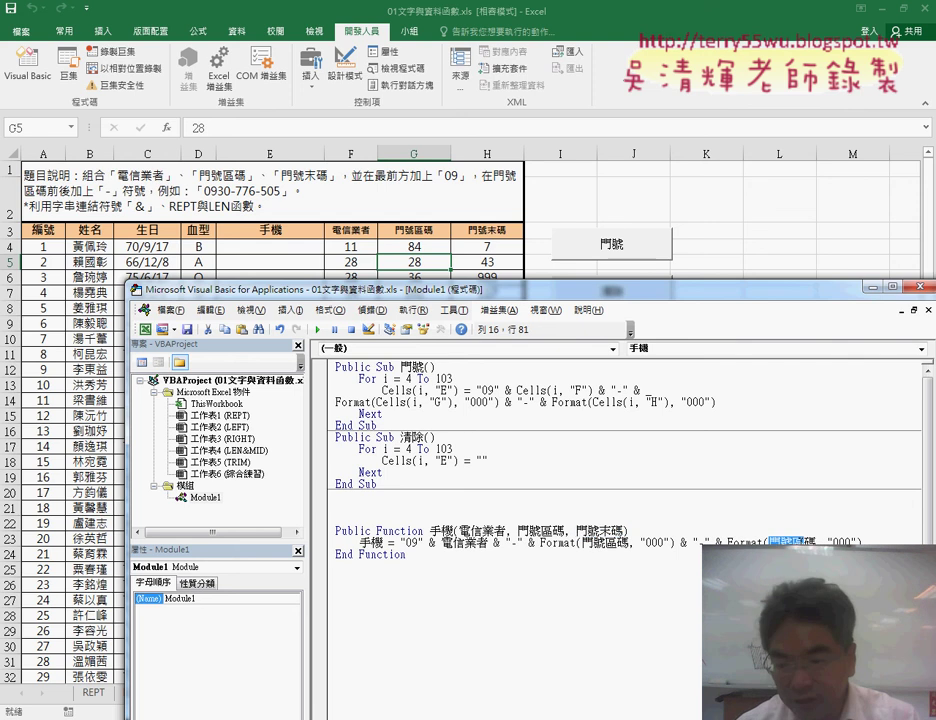
pyautogui.hotkey('ctrl', 'v')
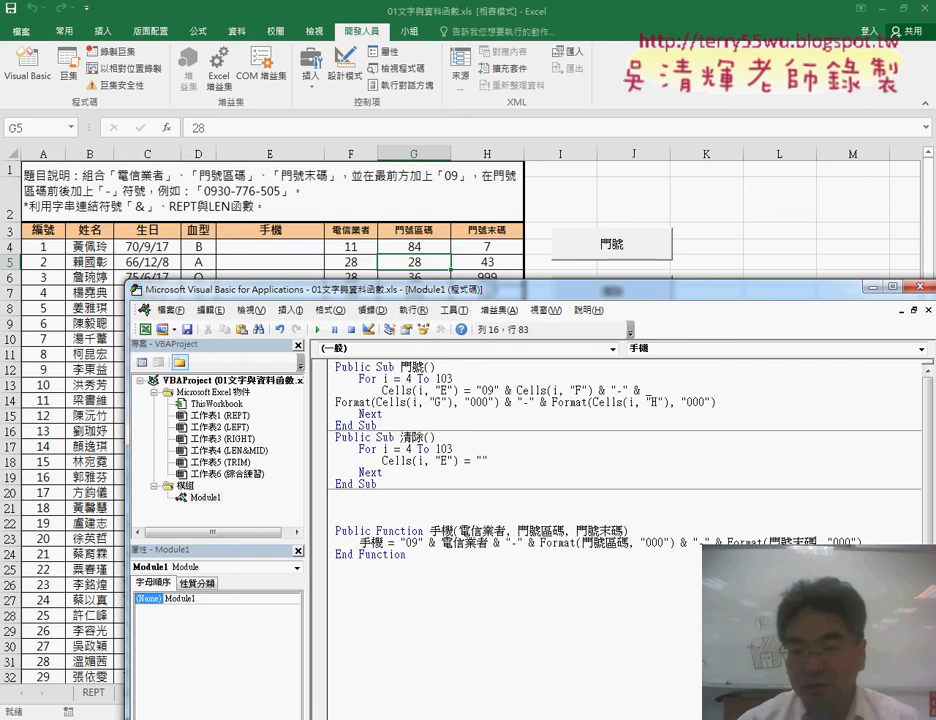
pyautogui.click(336, 565)
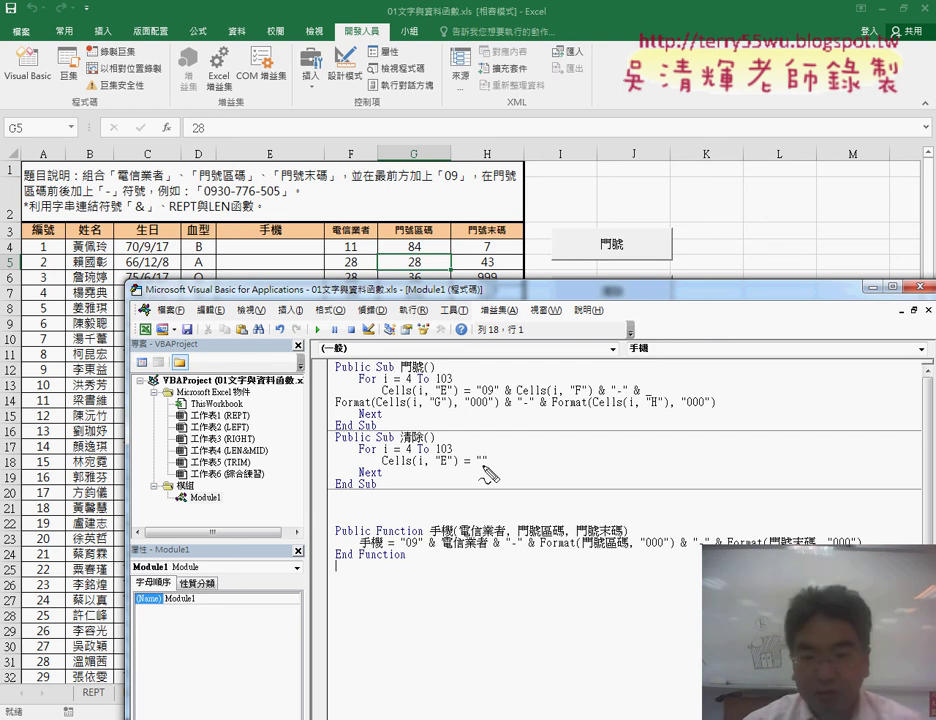
pyautogui.moveTo(343, 253)
pyautogui.mouseDown()
pyautogui.moveTo(484, 505)
pyautogui.moveTo(467, 552)
pyautogui.mouseUp()
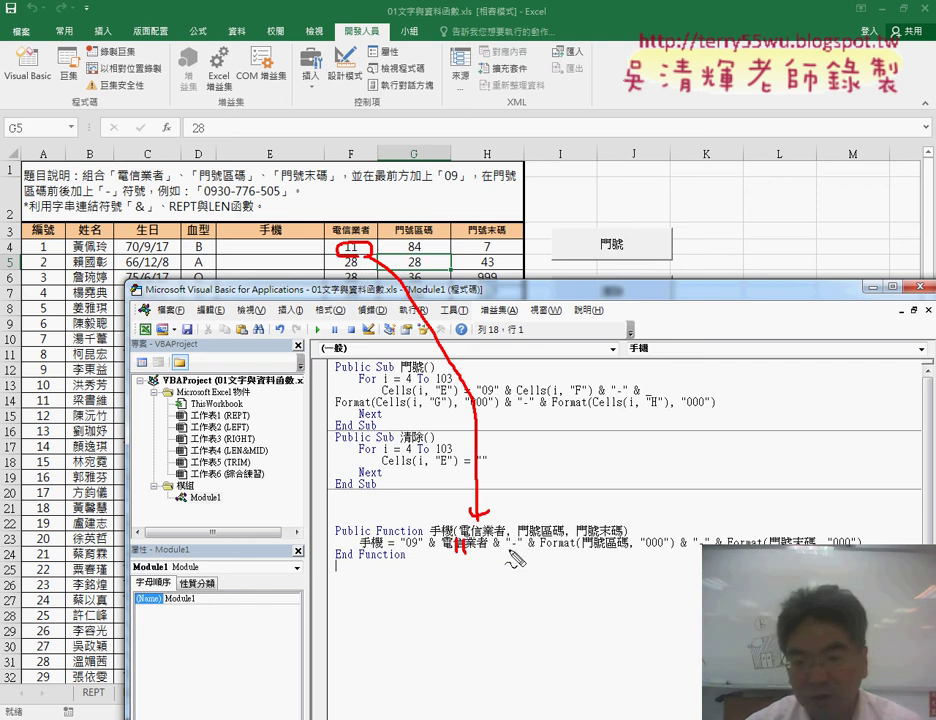
pyautogui.moveTo(406, 238)
pyautogui.mouseDown()
pyautogui.moveTo(525, 505)
pyautogui.moveTo(534, 503)
pyautogui.mouseUp()
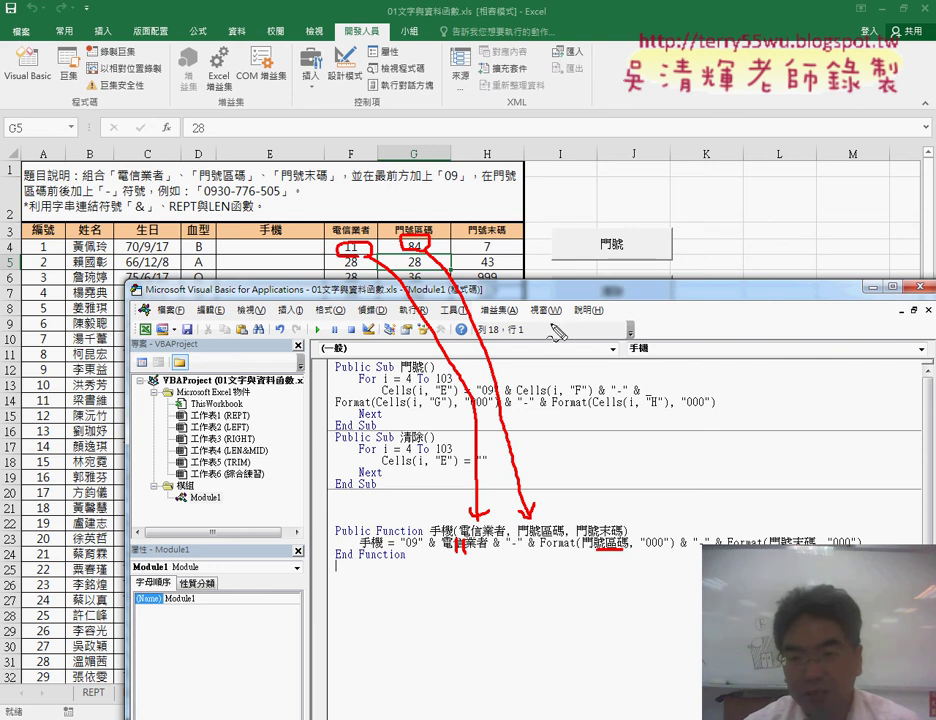
pyautogui.moveTo(484, 246)
pyautogui.mouseDown()
pyautogui.moveTo(591, 509)
pyautogui.moveTo(603, 502)
pyautogui.mouseUp()
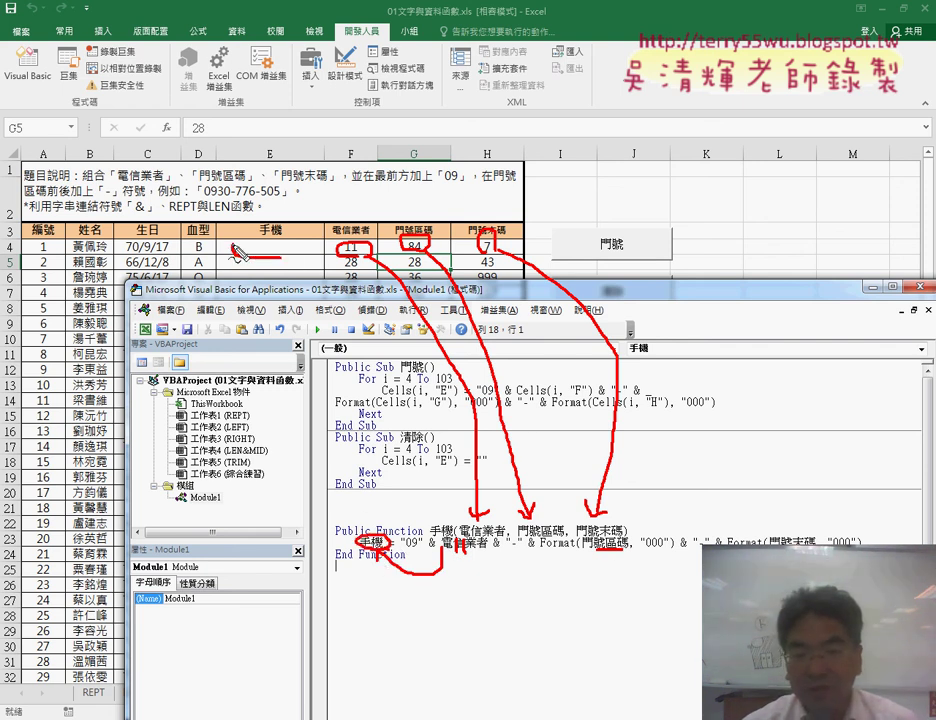
pyautogui.moveTo(235, 250); pyautogui.dragTo(299, 248)
pyautogui.moveTo(383, 545); pyautogui.dragTo(272, 258)
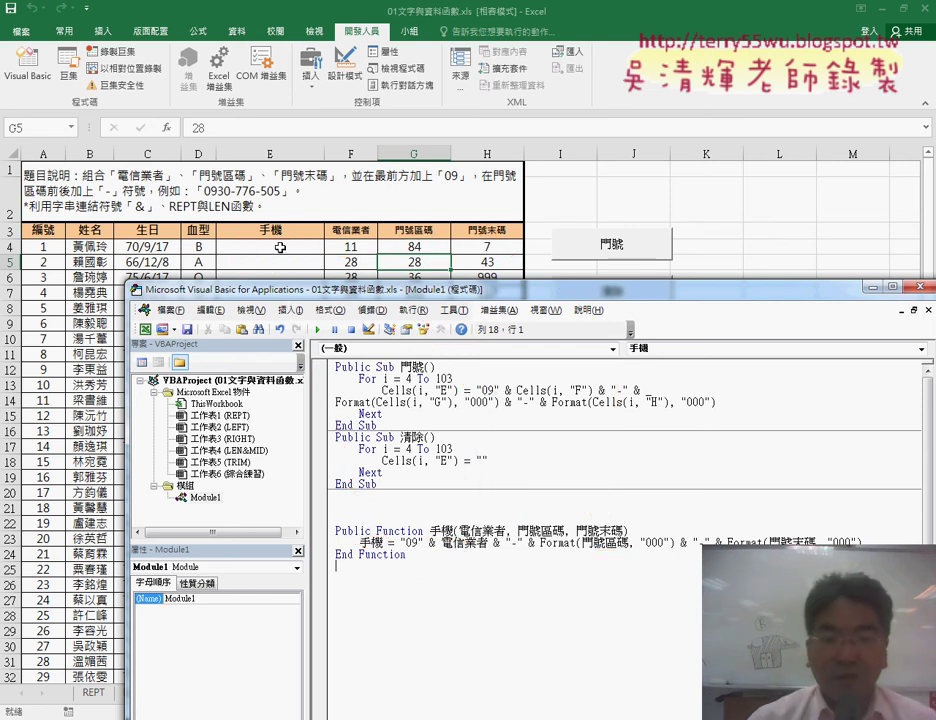
pyautogui.click(281, 247)
pyautogui.click(169, 127)
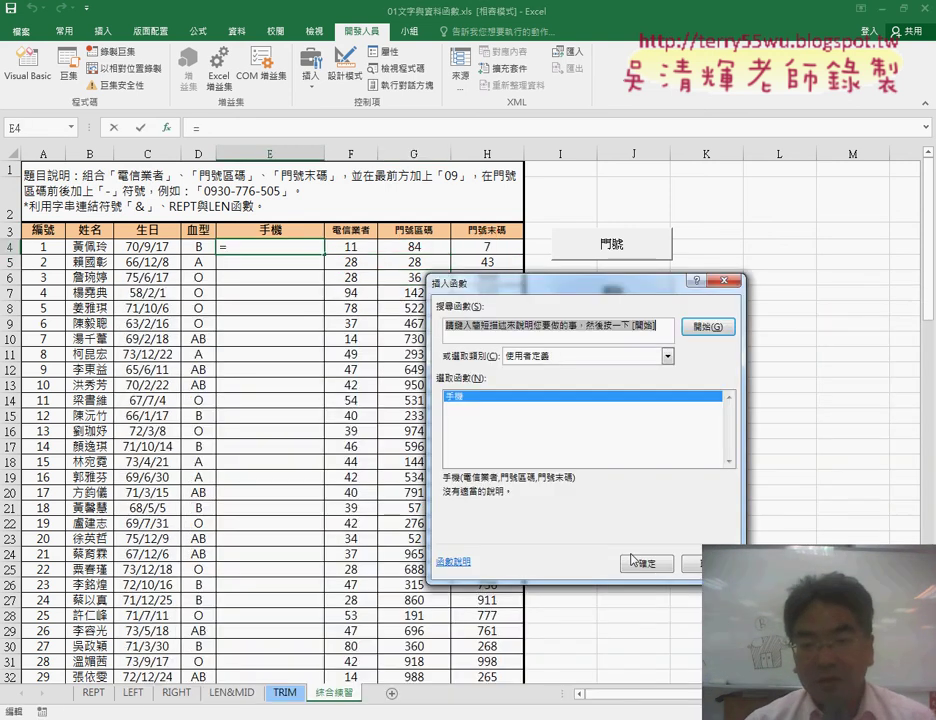
pyautogui.click(632, 561)
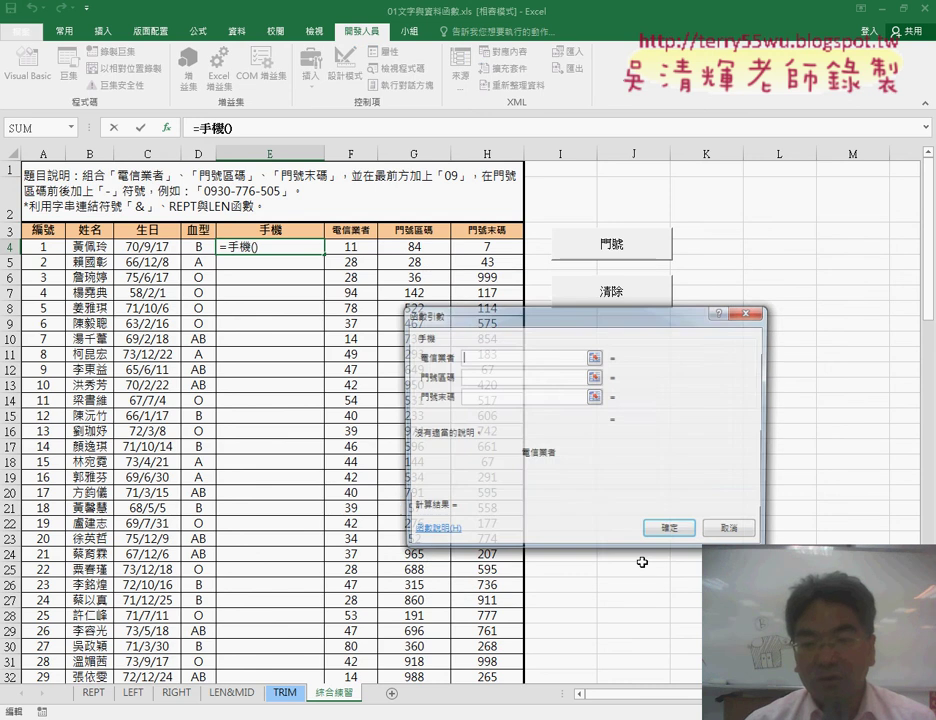
pyautogui.click(367, 250)
pyautogui.click(471, 378)
pyautogui.click(428, 252)
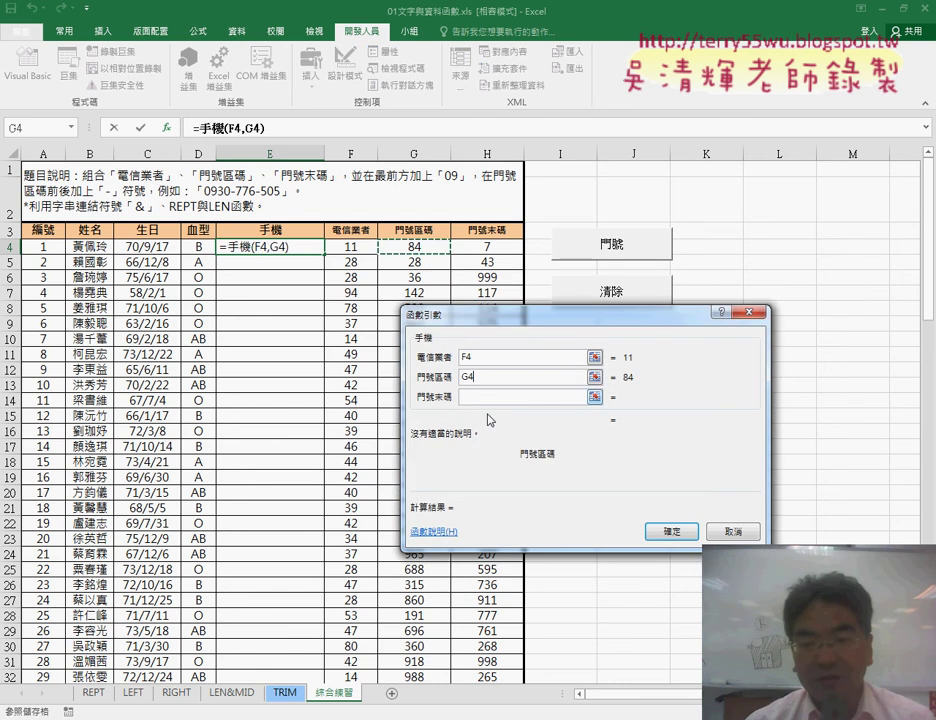
pyautogui.click(520, 397)
pyautogui.click(499, 247)
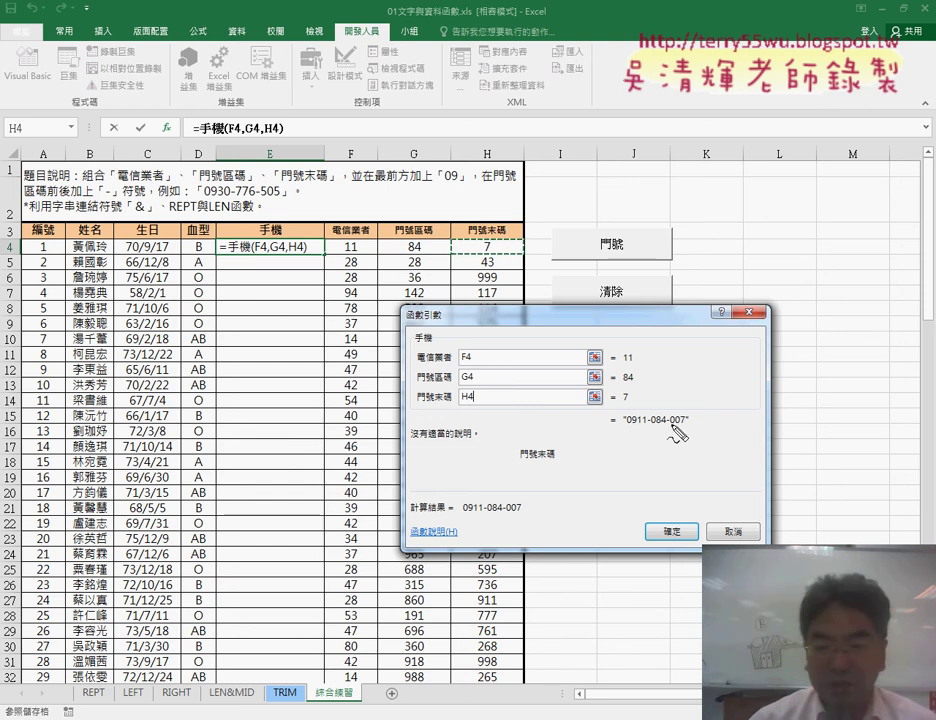
pyautogui.moveTo(624, 428); pyautogui.dragTo(690, 427)
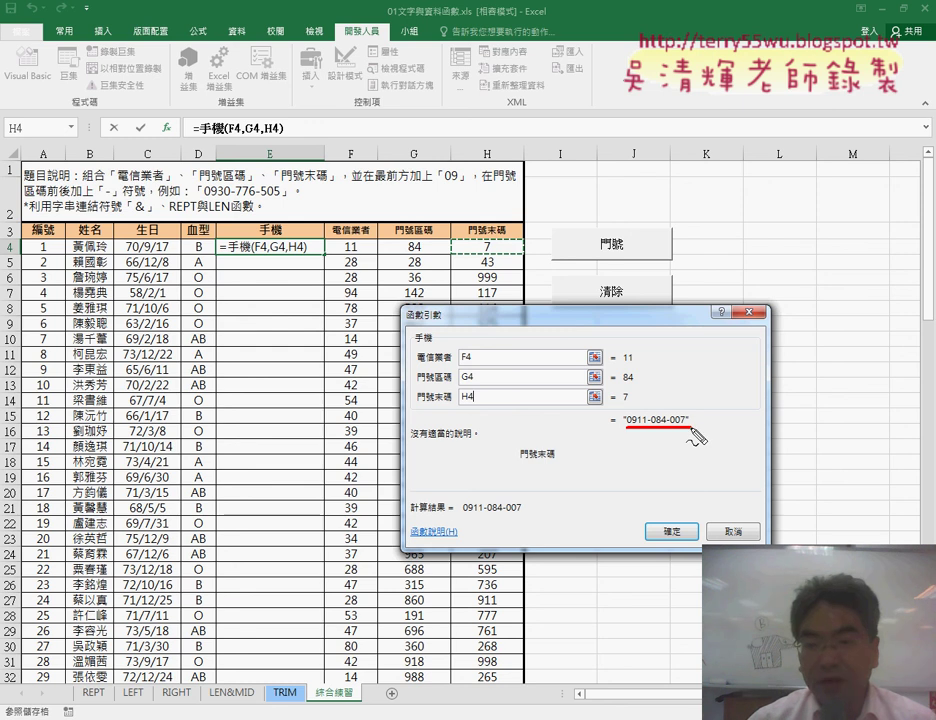
pyautogui.moveTo(650, 383)
pyautogui.mouseDown()
pyautogui.moveTo(661, 410)
pyautogui.moveTo(671, 398)
pyautogui.mouseUp()
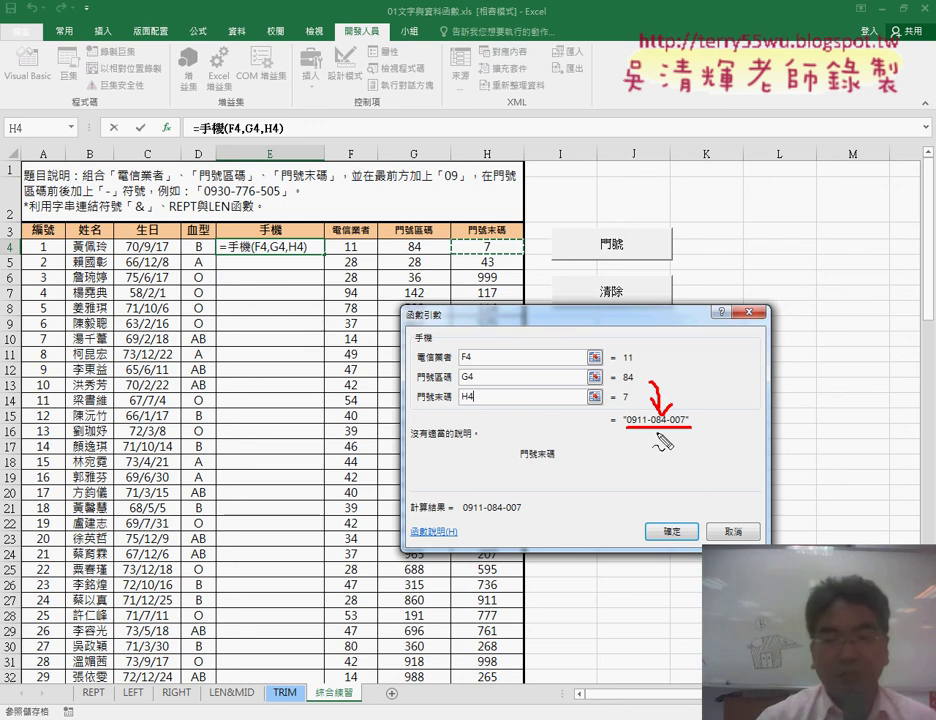
pyautogui.press('Escape')
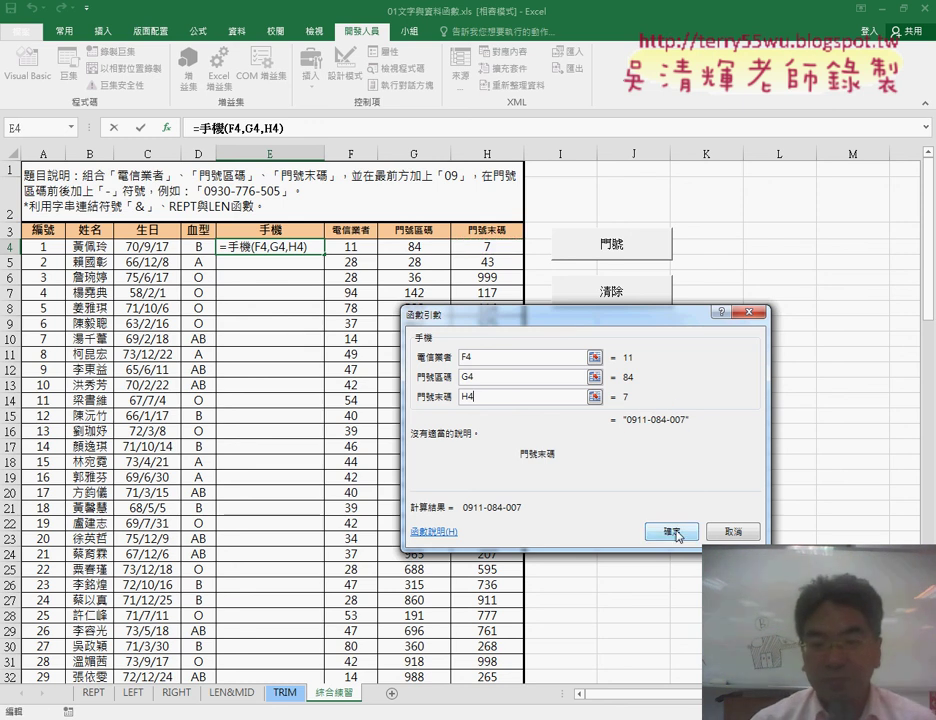
pyautogui.click(674, 530)
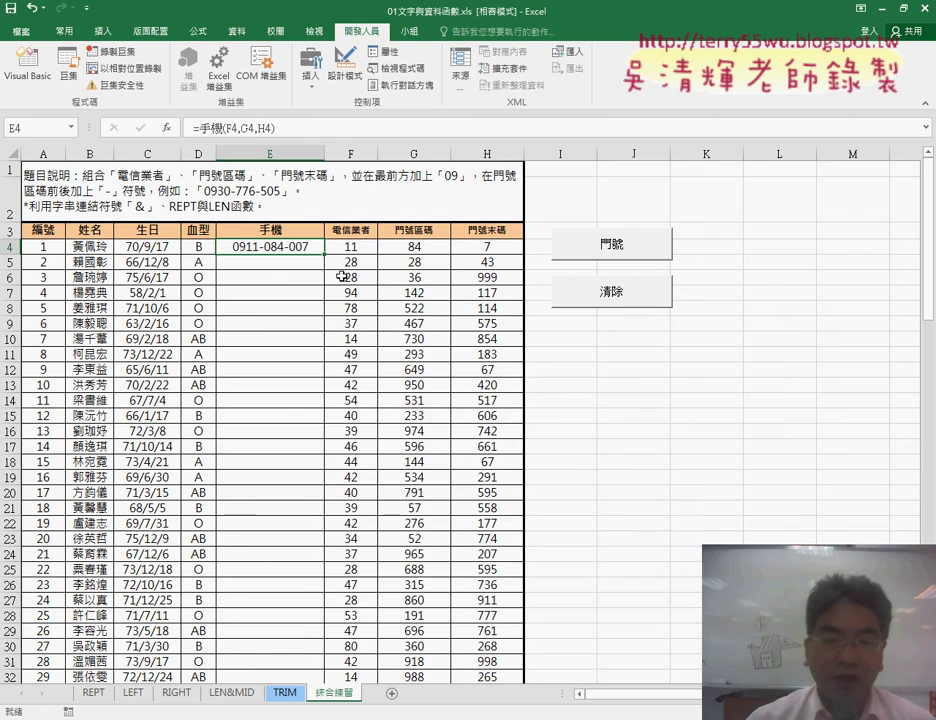
# Step: Fill the formula down column E and bring Module1's code back up
pyautogui.doubleClick(323, 253)
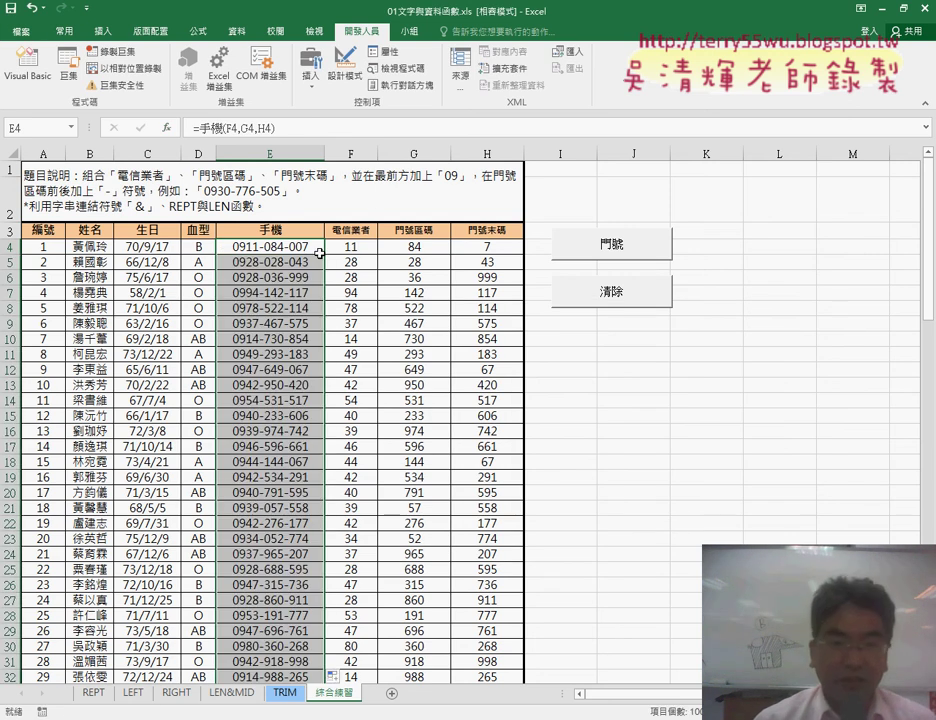
pyautogui.click(27, 60)
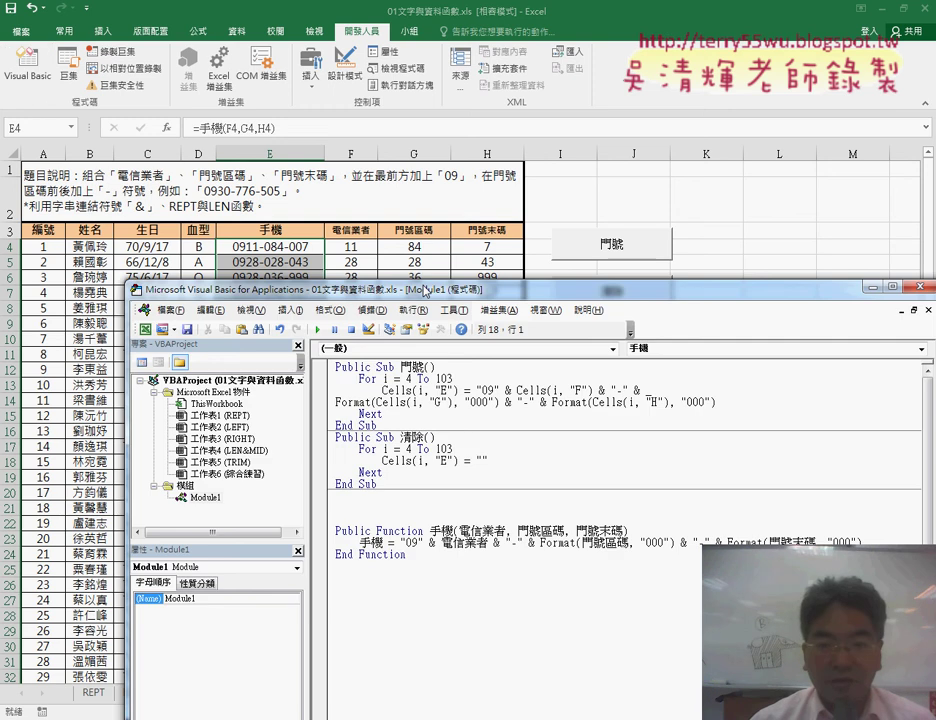
pyautogui.moveTo(425, 290); pyautogui.dragTo(408, 92)
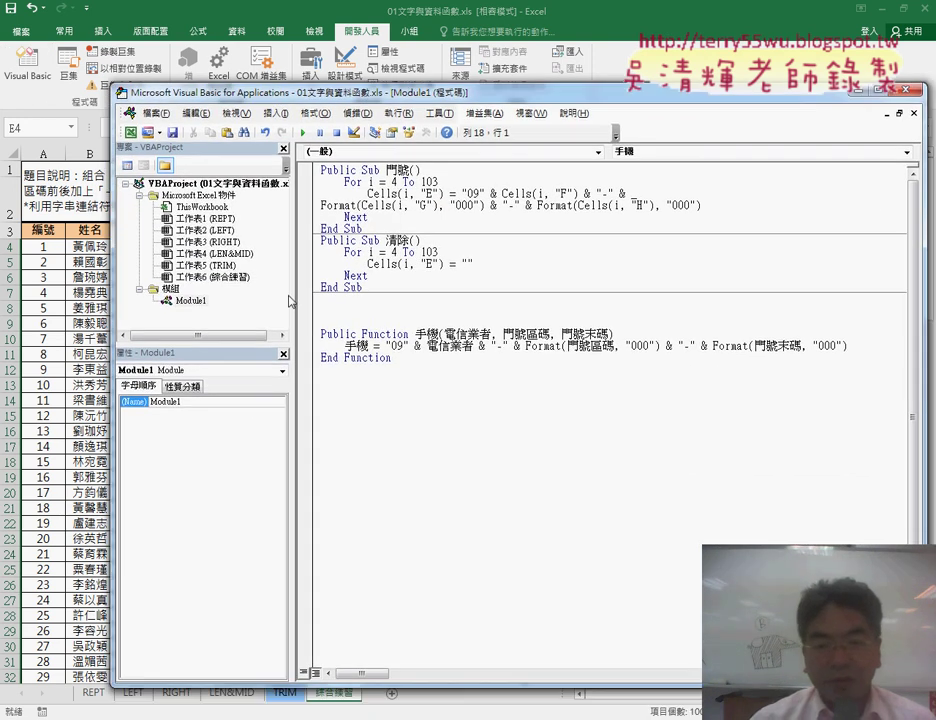
pyautogui.moveTo(245, 290); pyautogui.dragTo(243, 290)
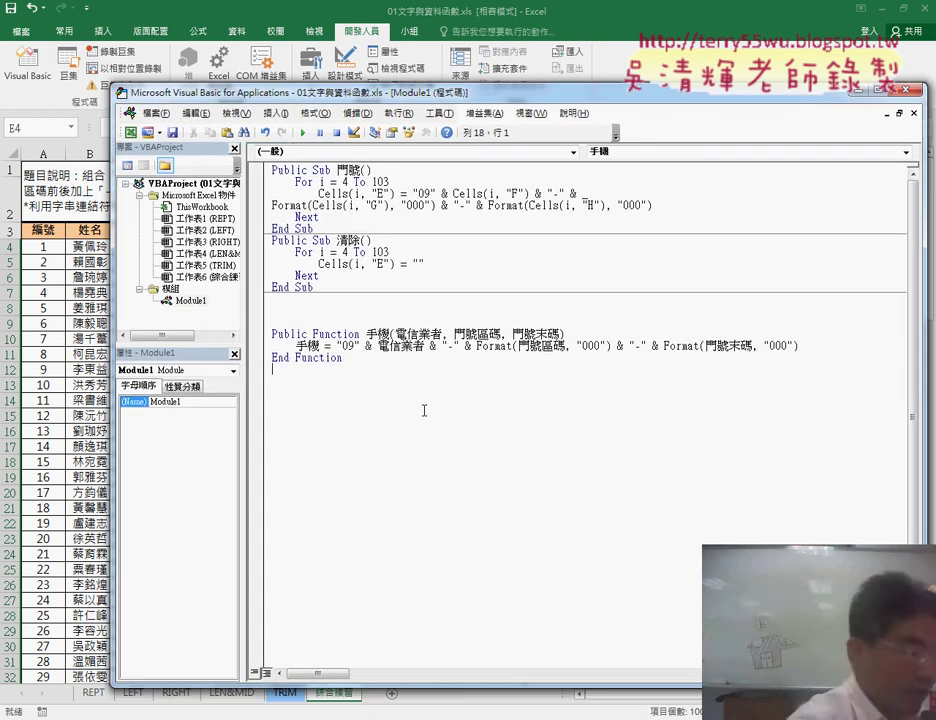